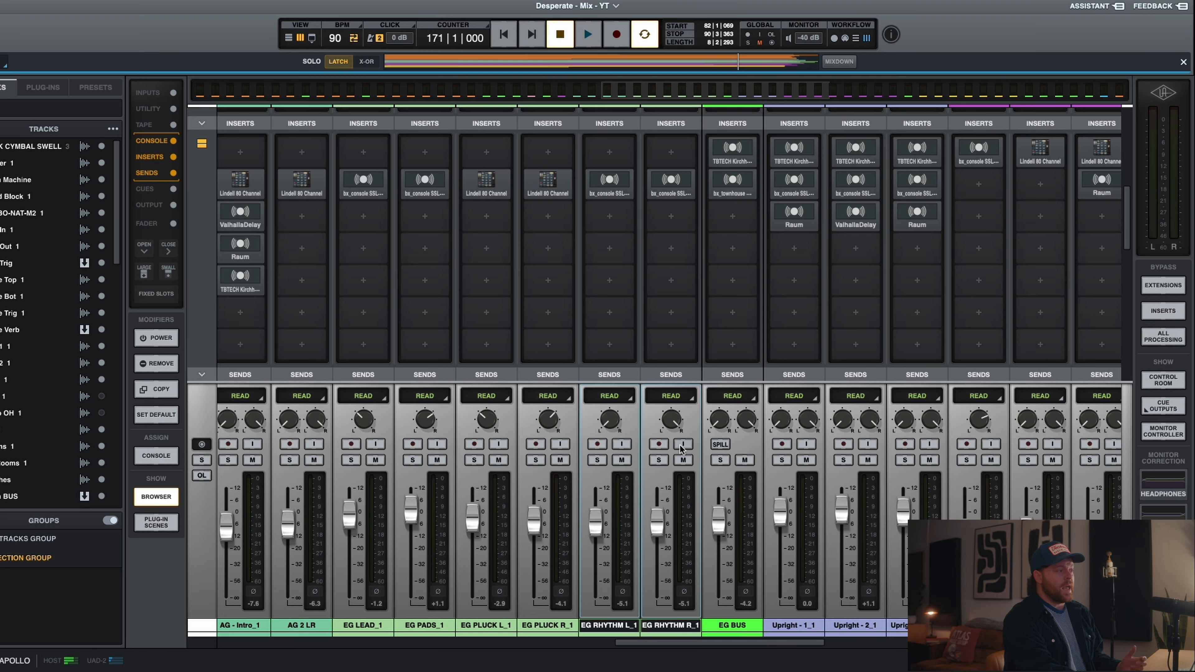
# Solo only the EG RHYTHM L_1 track, deselect EG RHYTHM R_1, and play the looped section.
pyautogui.click(596, 460)
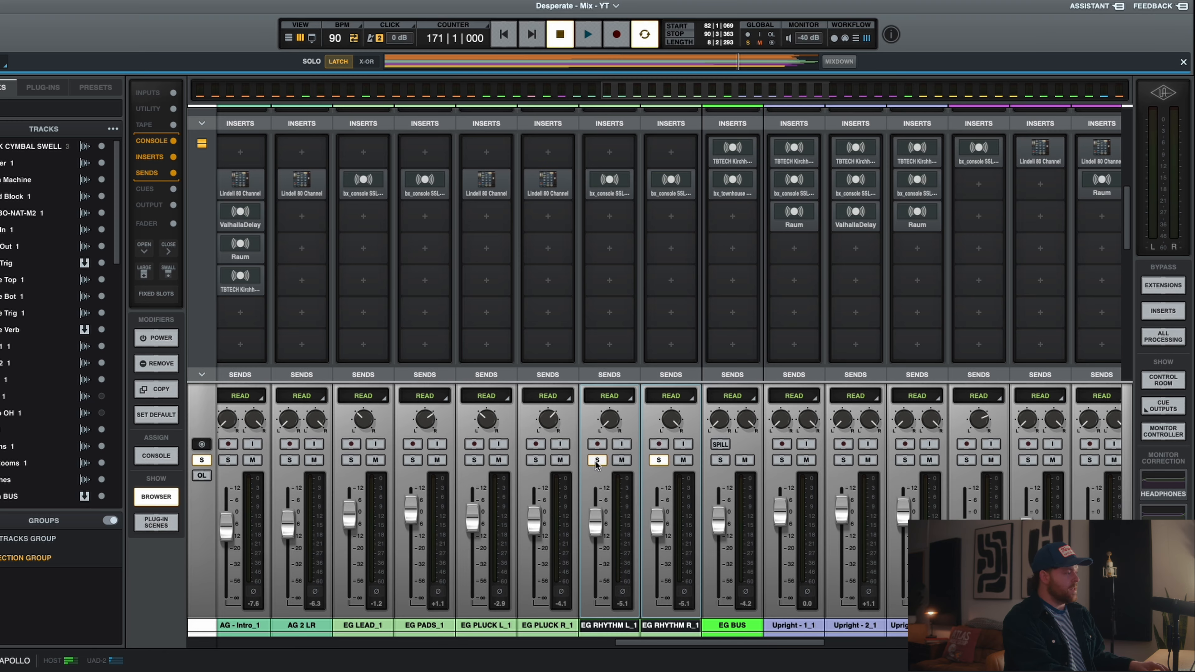
pyautogui.click(611, 626)
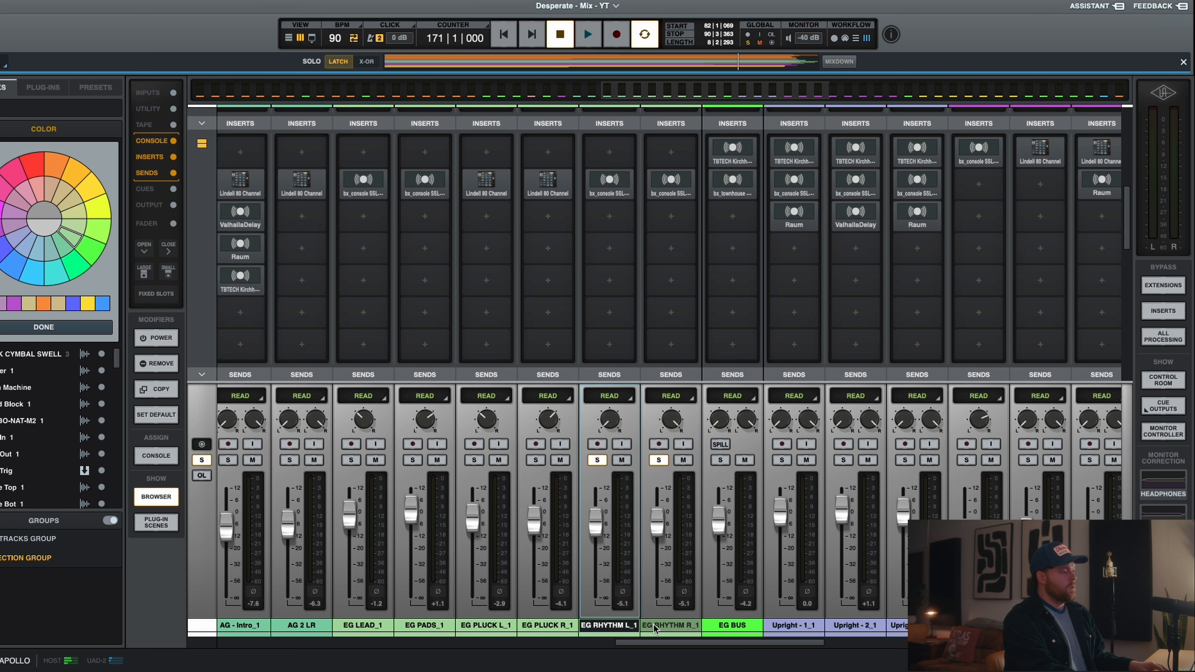
pyautogui.click(659, 461)
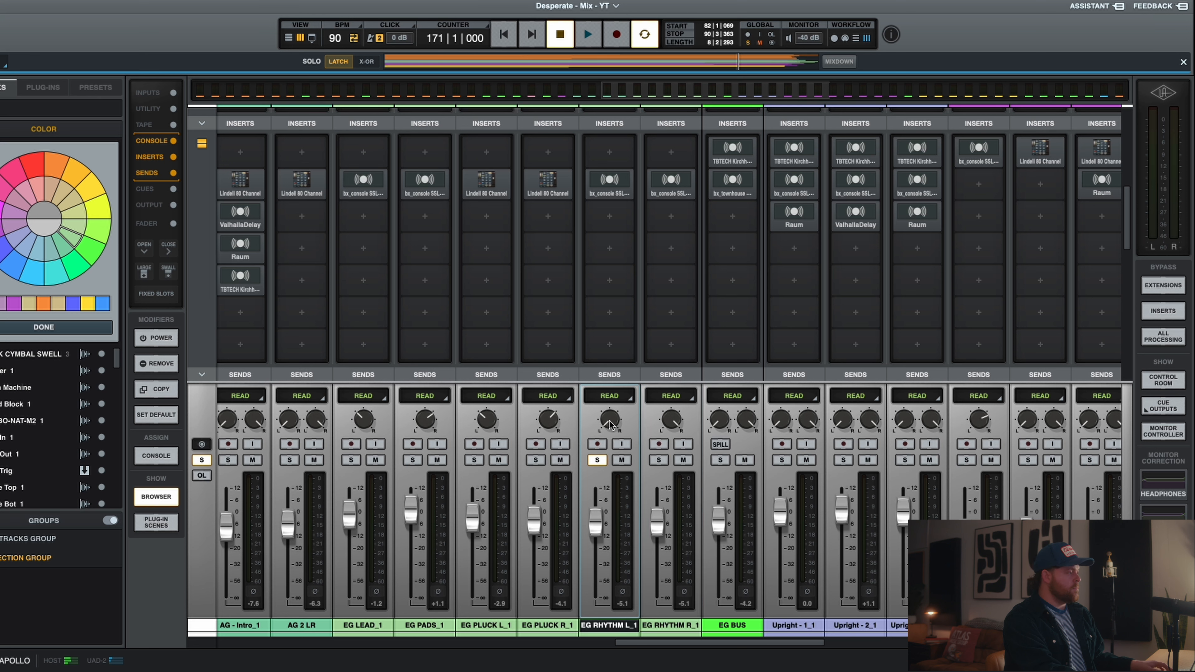
pyautogui.press('space')
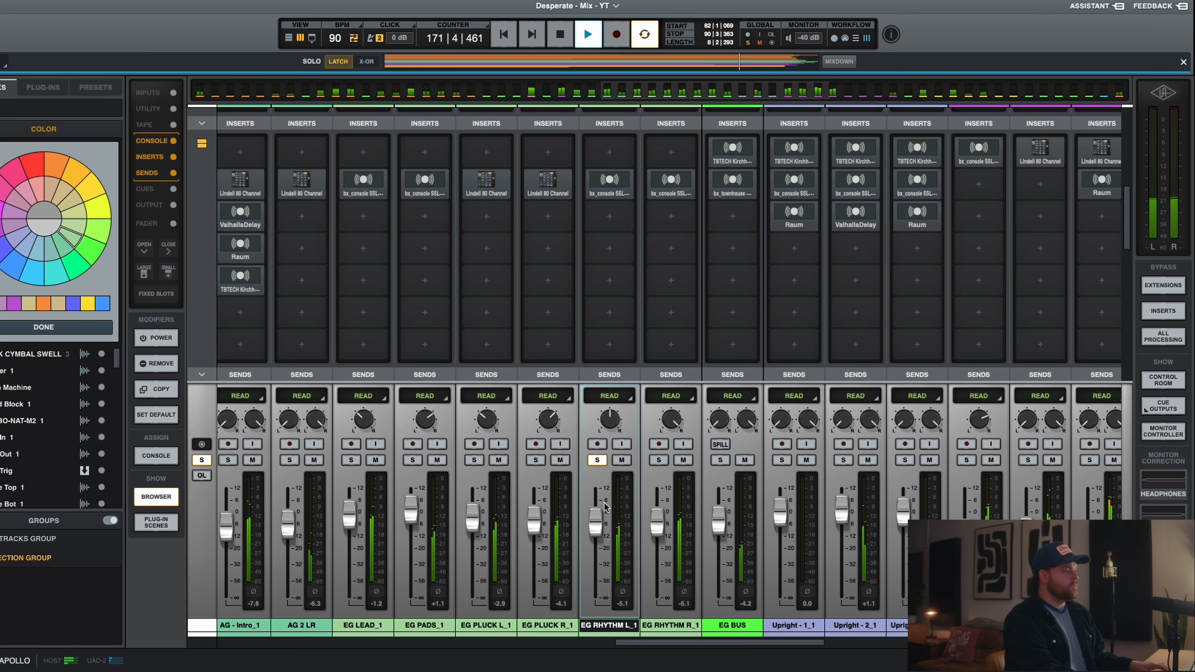
# Raise the EG RHYTHM L_1 fader to +0.7 dB, nudge the EG BUS fader up slightly while listening, and stop playback.
pyautogui.moveTo(596, 521); pyautogui.dragTo(596, 511)
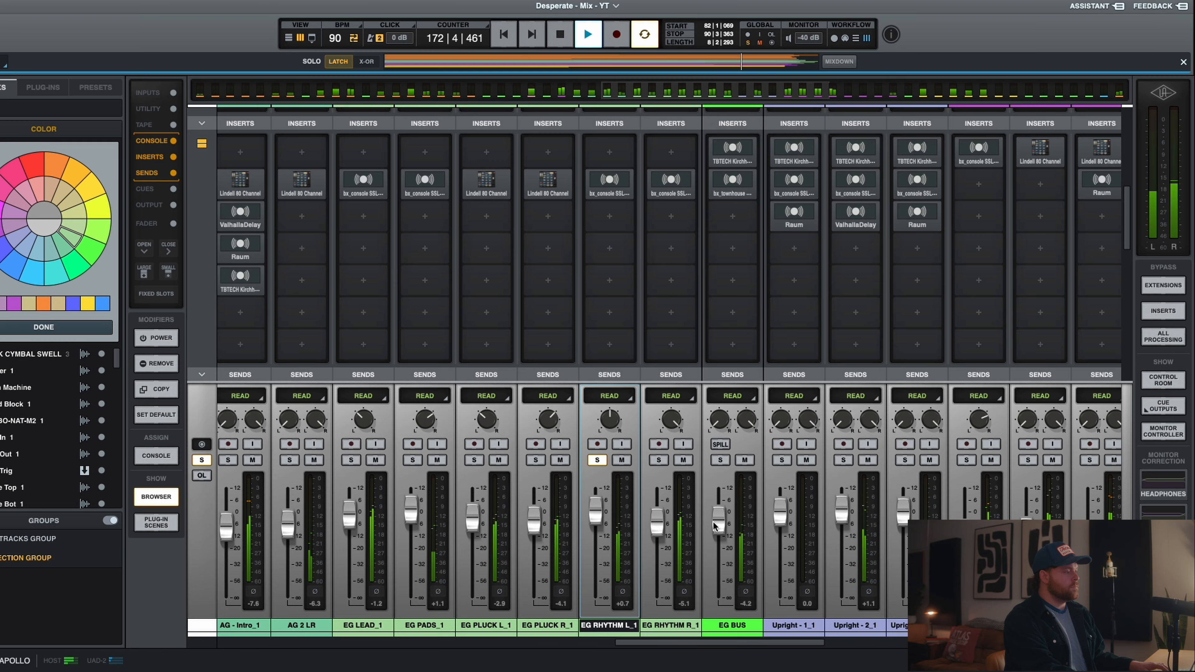
pyautogui.moveTo(713, 522); pyautogui.dragTo(713, 518)
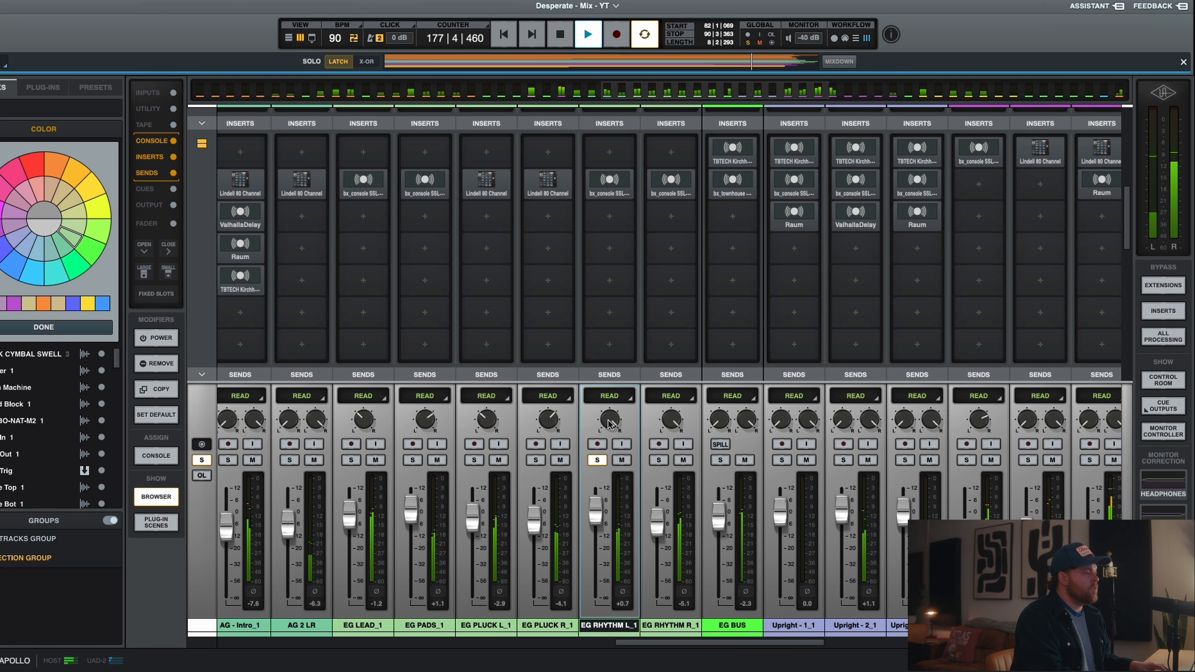
pyautogui.press('space')
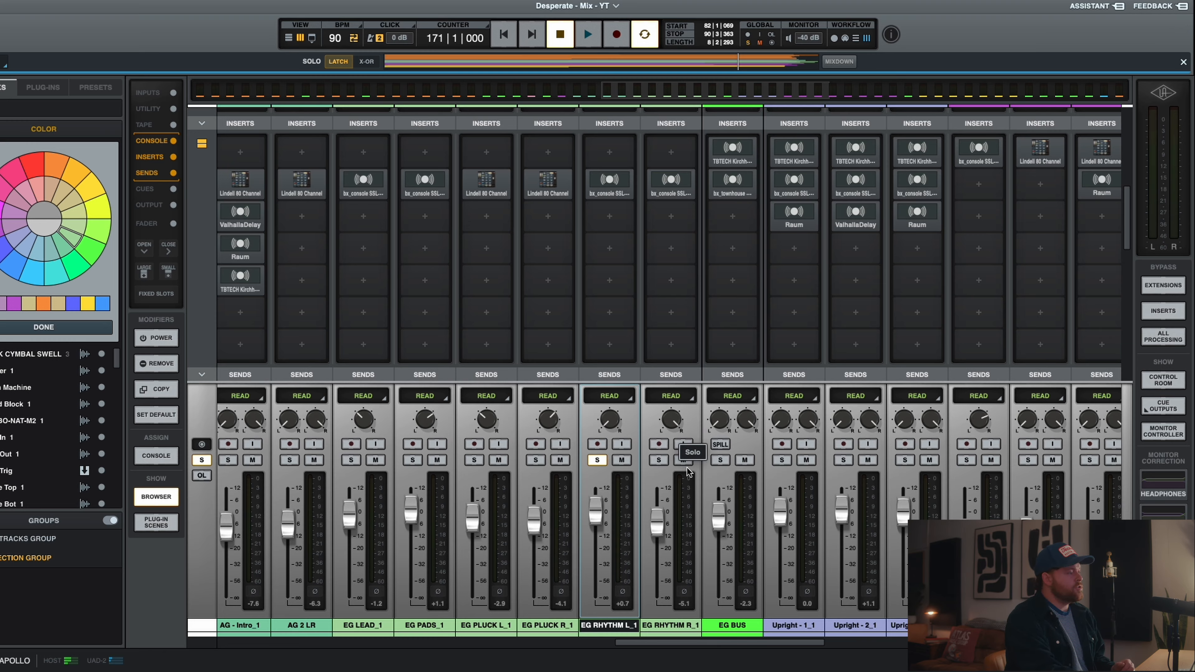
# Lower the EG RHYTHM L_1 fader again and play the loop with EG BUS soloed in place of that track.
pyautogui.keyDown('alt'); pyautogui.click(608, 512); pyautogui.keyUp('alt')
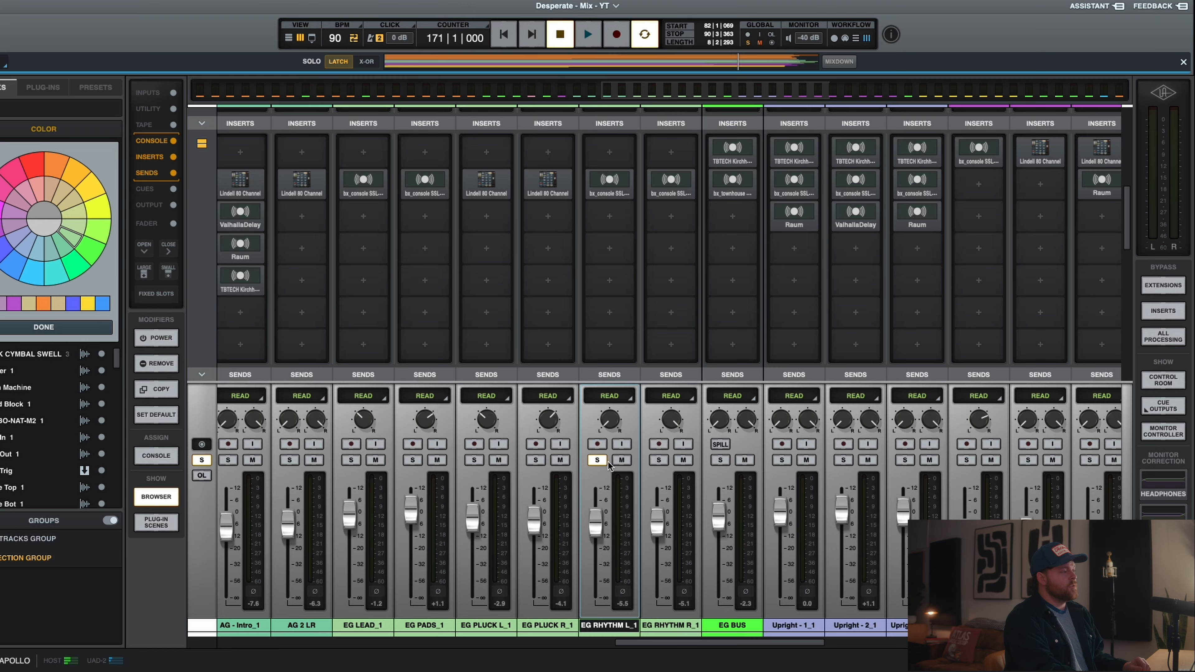
pyautogui.click(598, 463)
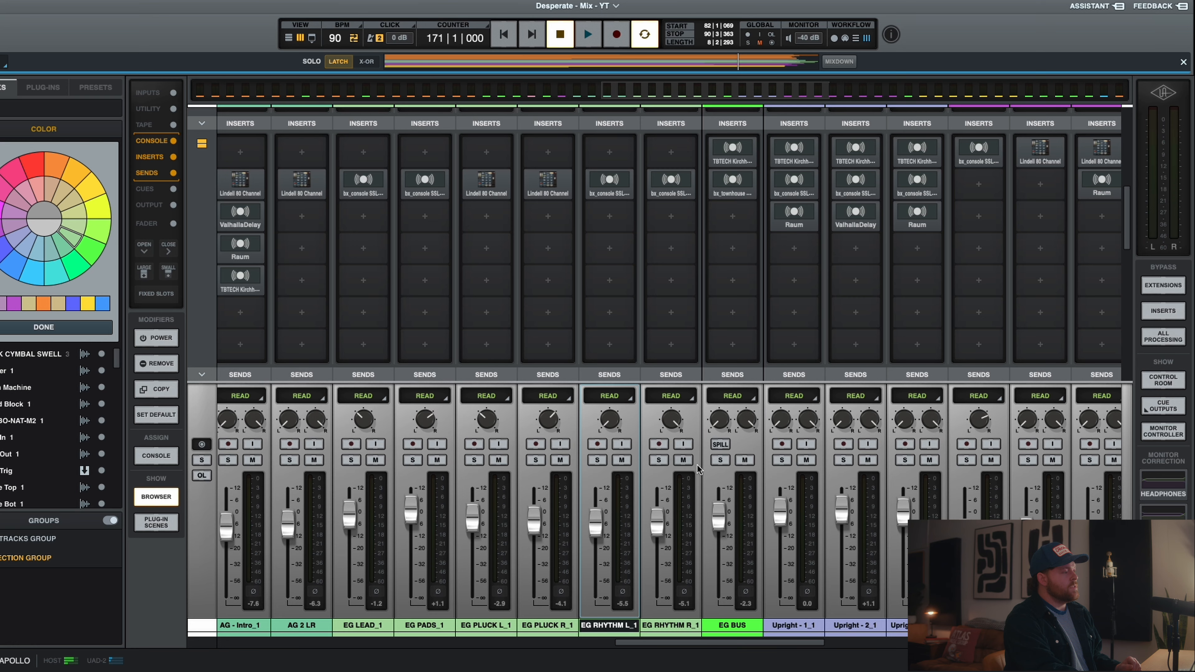
pyautogui.click(714, 460)
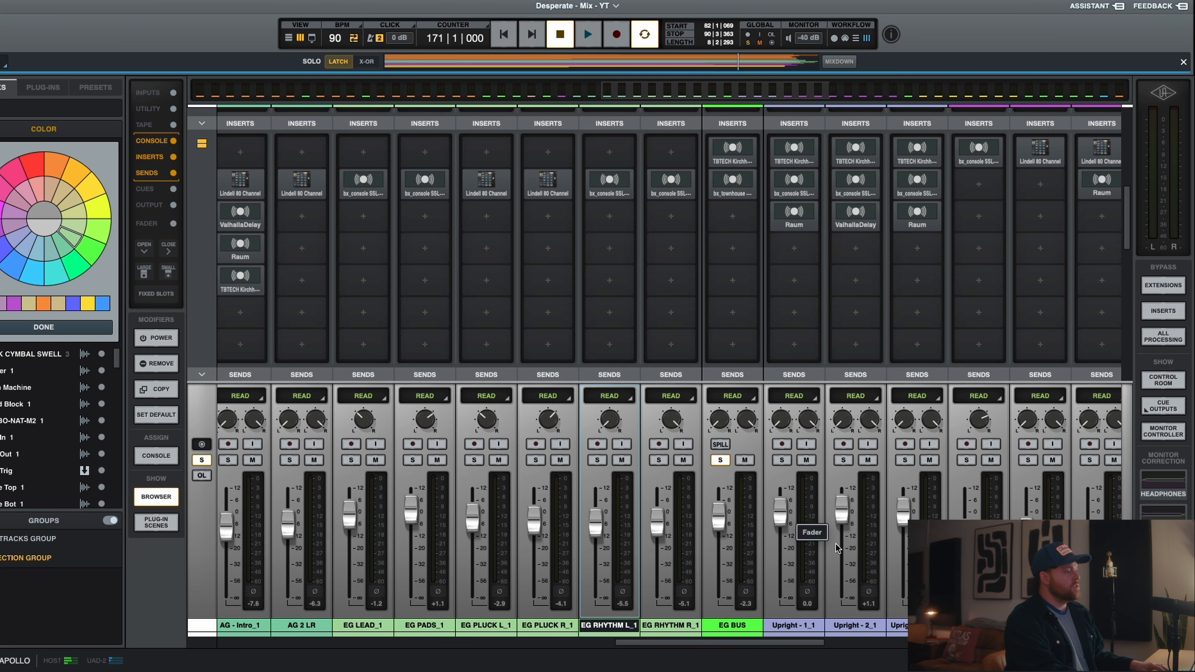
pyautogui.press('space')
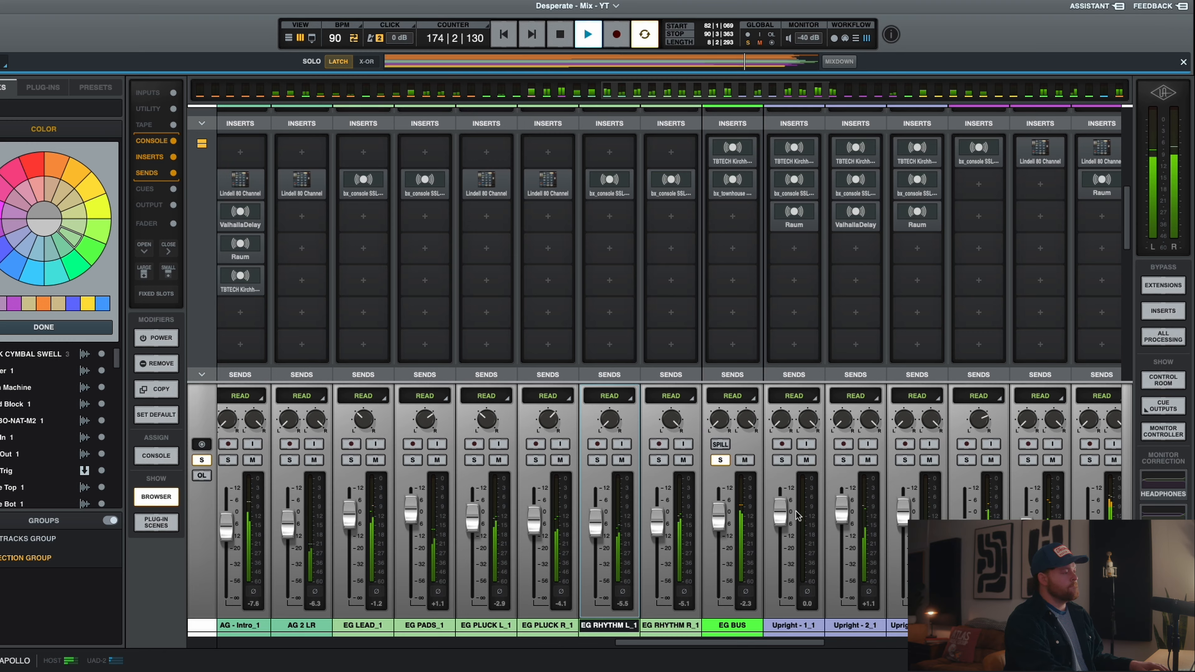
# Open the Kirchhoff EQ on the first EG BUS insert, view its curve during playback, and stop the loop.
pyautogui.click(745, 150)
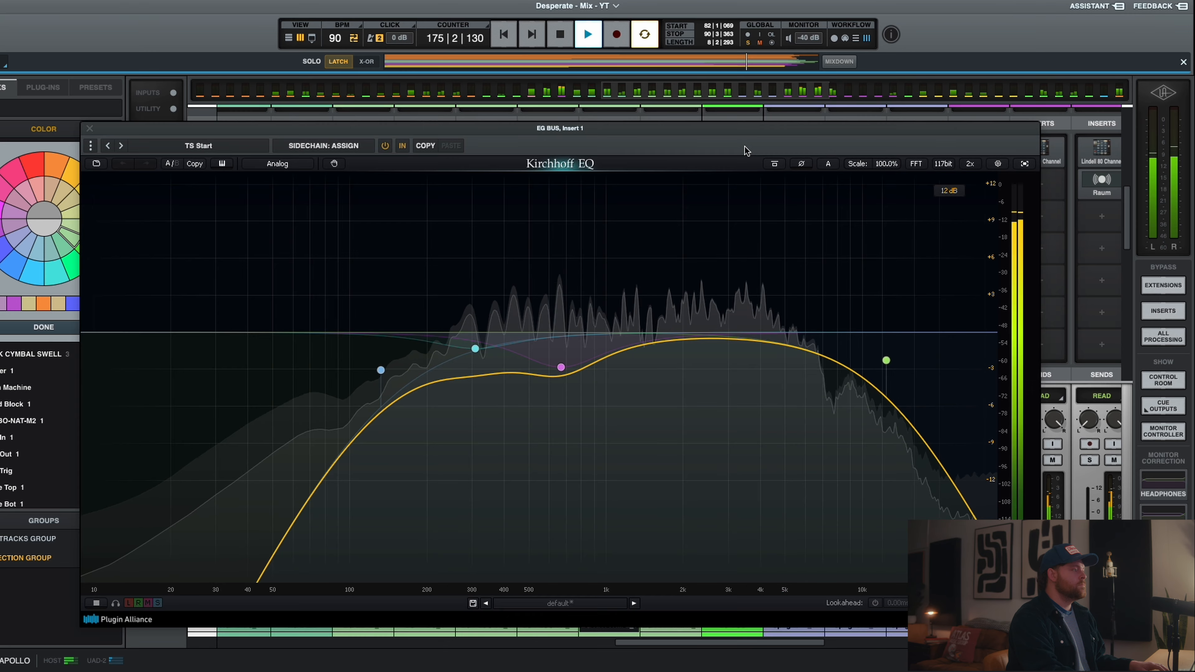
pyautogui.moveTo(720, 132); pyautogui.dragTo(762, 104)
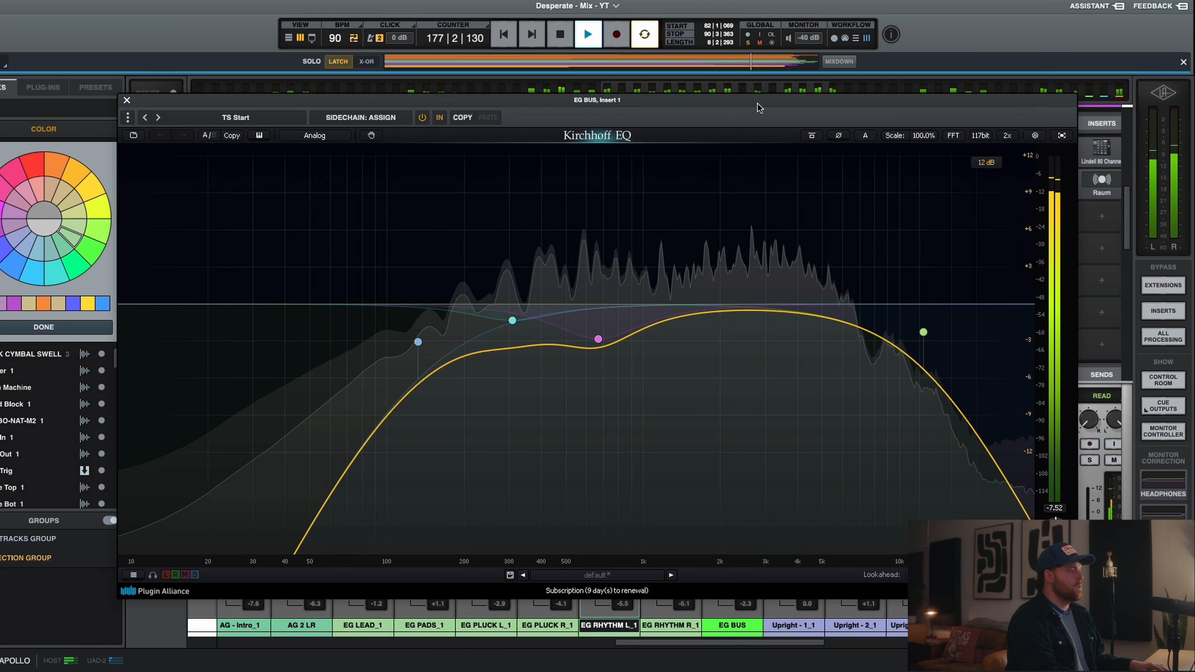
pyautogui.press('space')
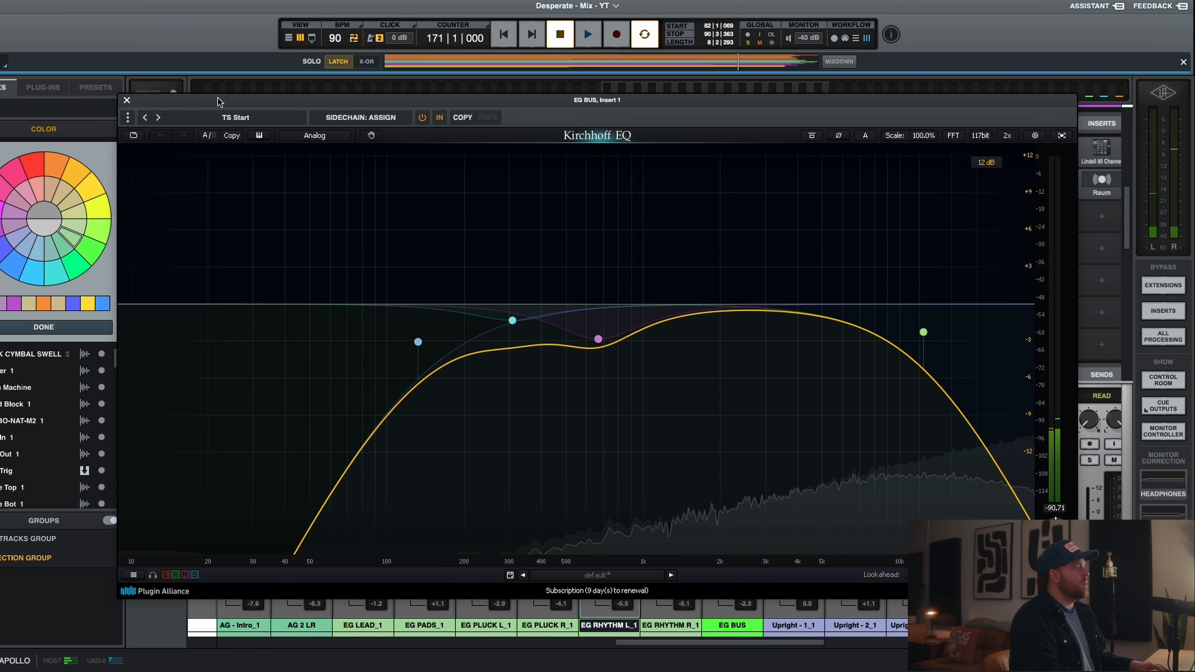
pyautogui.moveTo(206, 96); pyautogui.dragTo(206, 93)
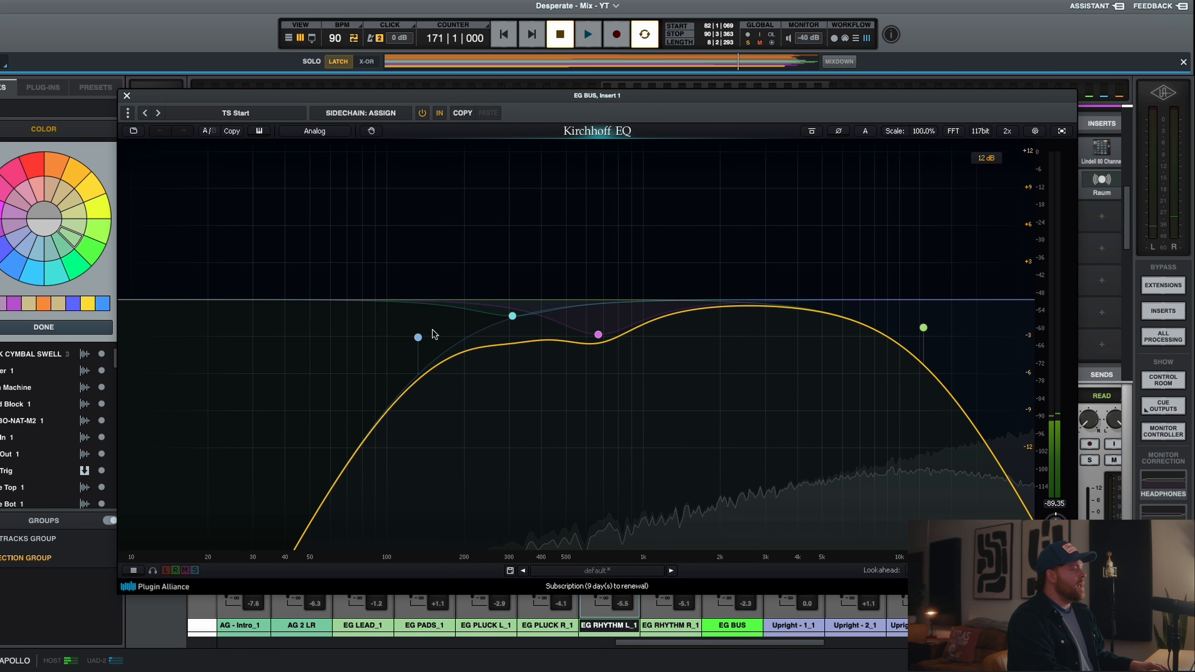
# Check the high-pass band, lower the EG BUS low-pass band's frequency to about 11.4 kHz, and close the EQ.
pyautogui.click(418, 339)
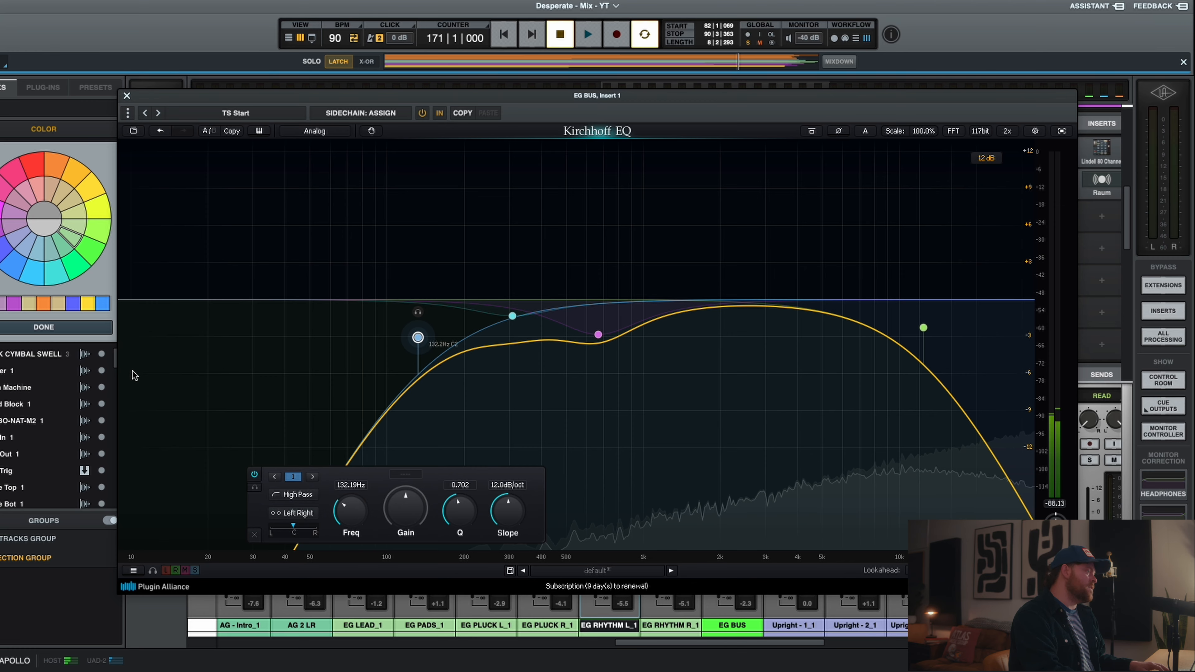
pyautogui.click(923, 328)
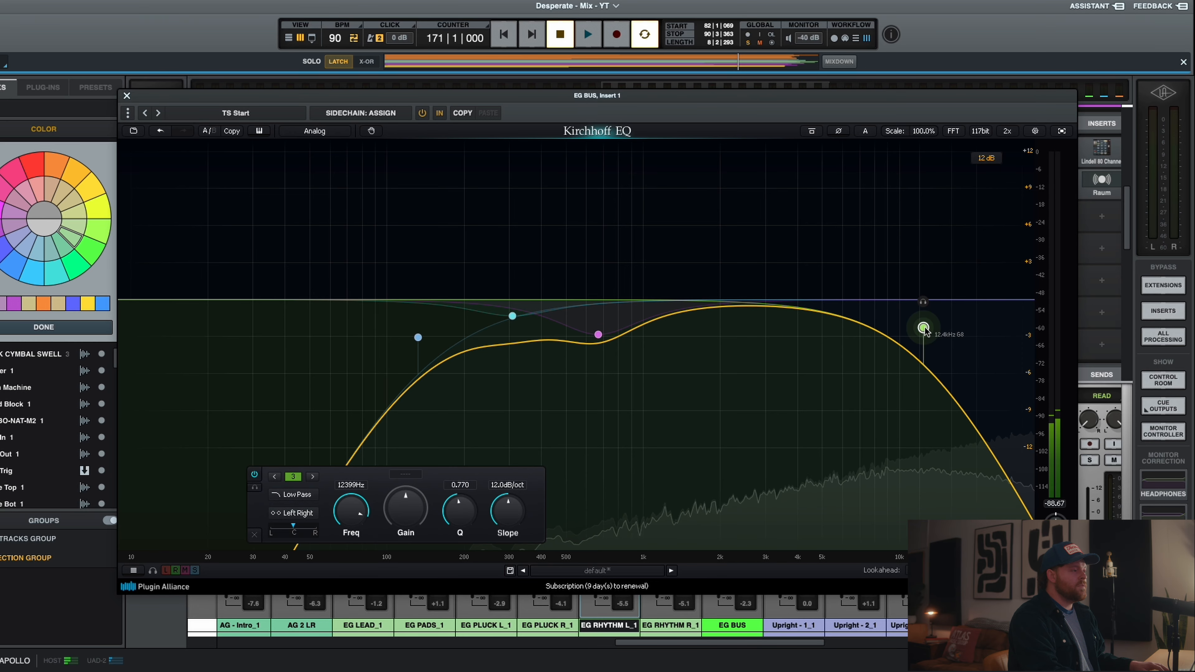
pyautogui.moveTo(924, 328); pyautogui.dragTo(924, 328)
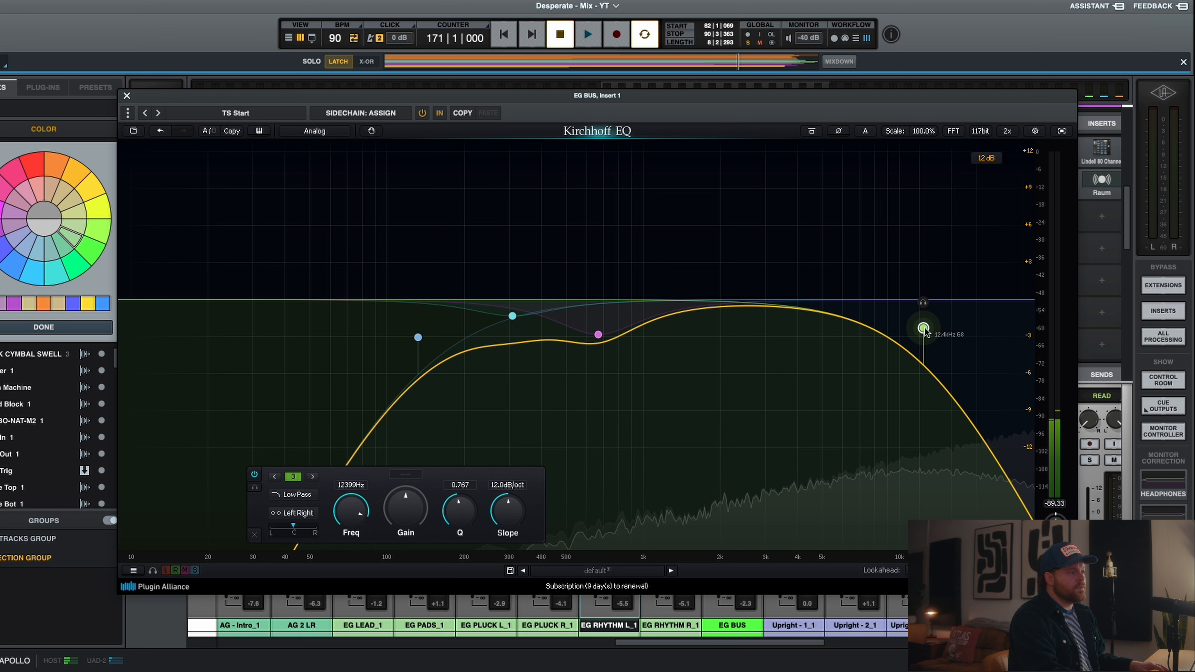
pyautogui.moveTo(924, 329); pyautogui.dragTo(915, 328)
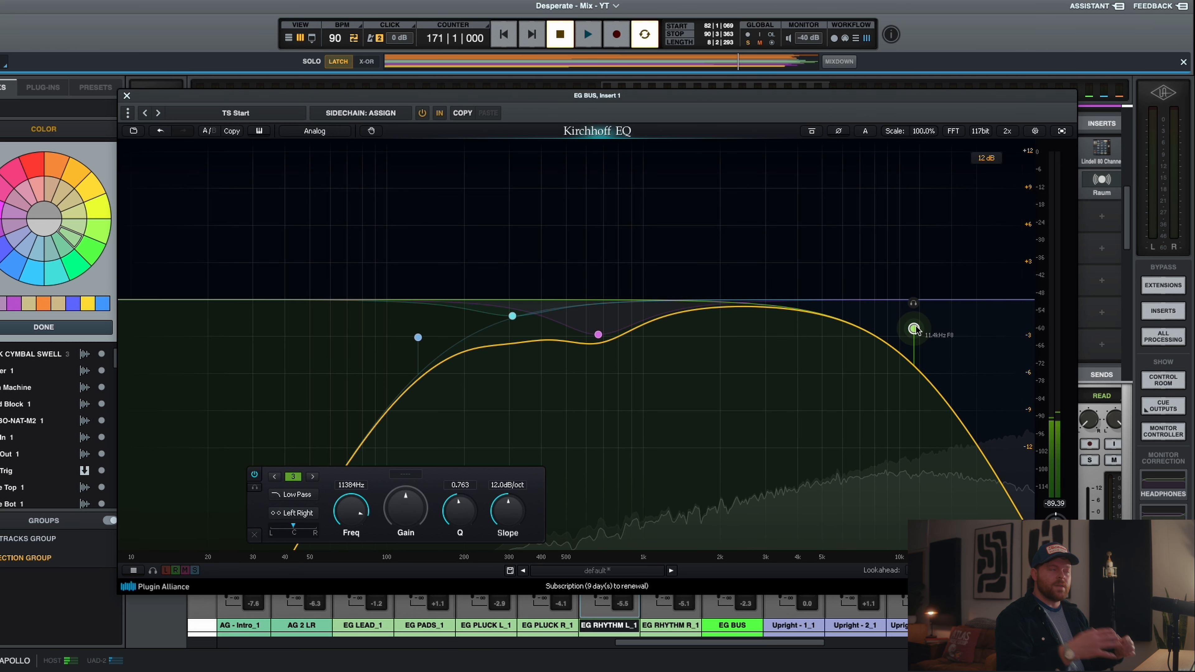
pyautogui.click(127, 96)
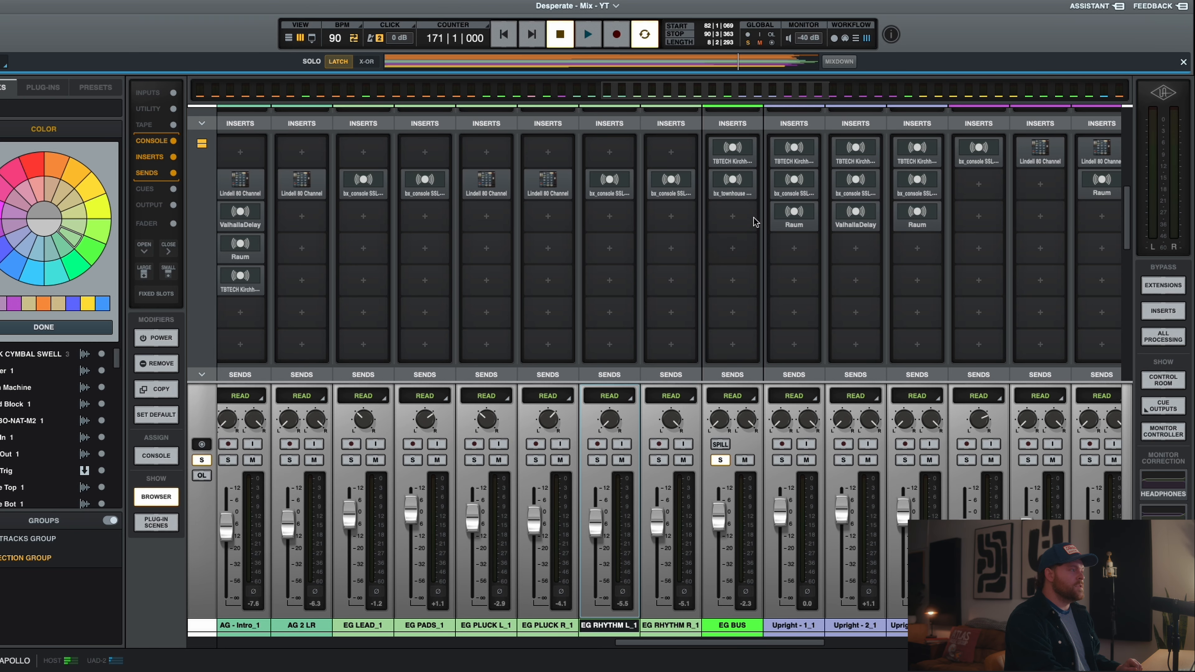
# Open the bx_townhouse buss compressor on the second EG BUS insert to view its settings, and close it.
pyautogui.moveTo(745, 188)
pyautogui.moveTo(743, 153)
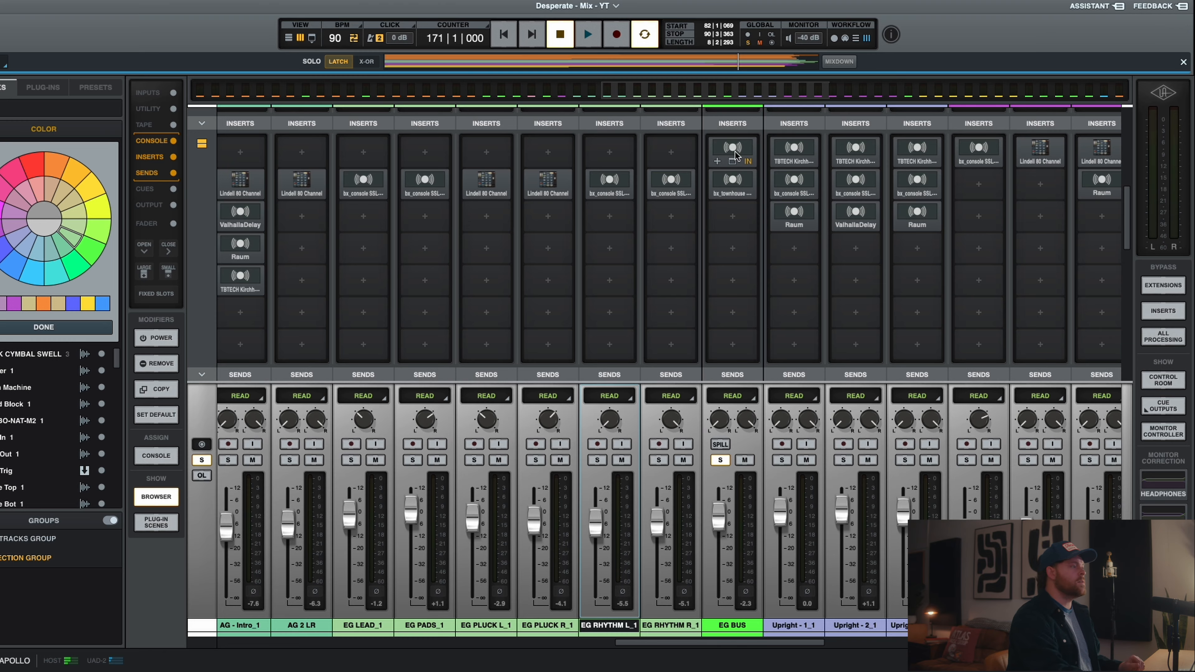
pyautogui.click(747, 187)
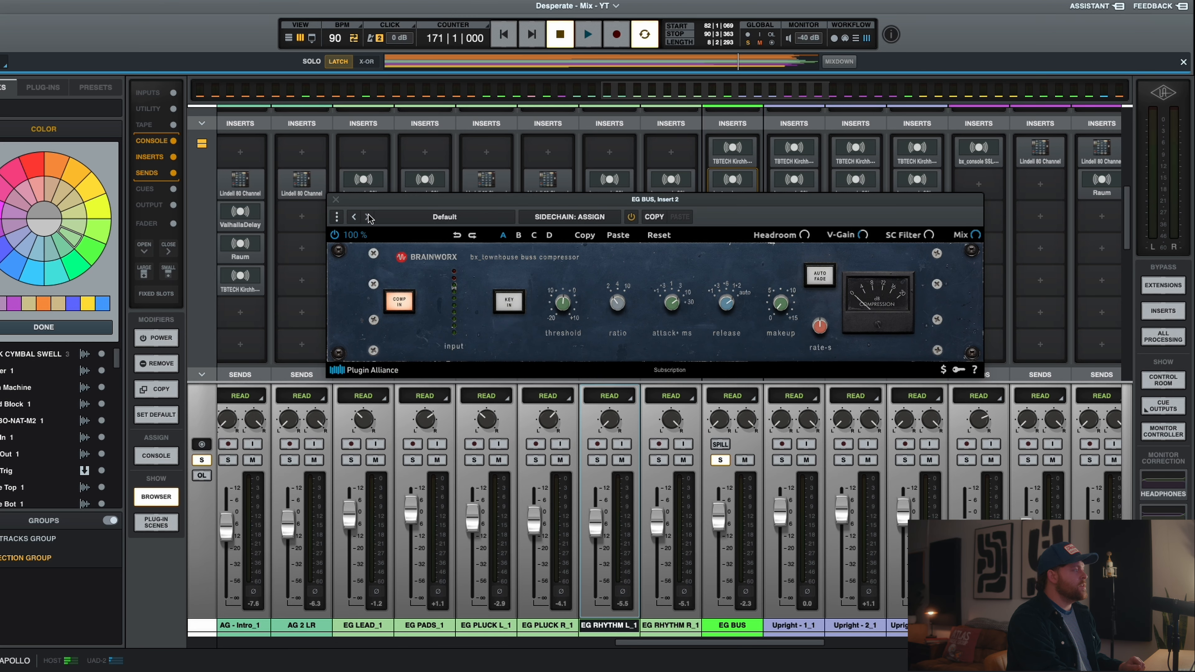
pyautogui.click(336, 202)
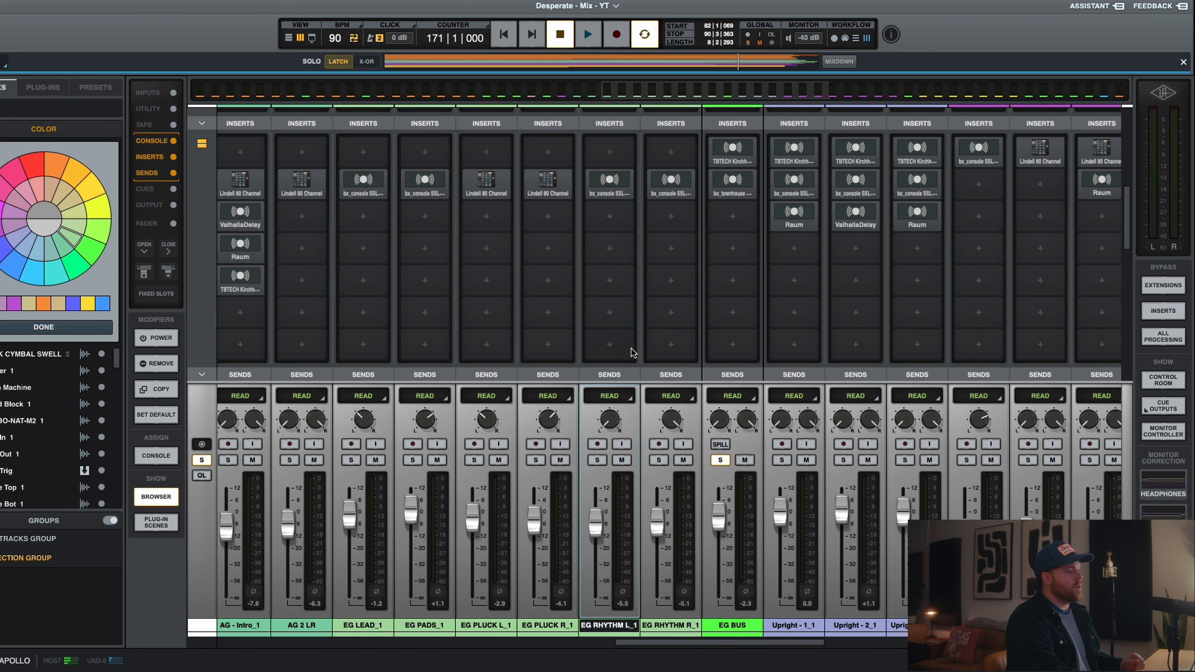
# Solo EG RHYTHM L_1 and EG RHYTHM R_1, start the loop, and take EG BUS out of solo.
pyautogui.click(596, 459)
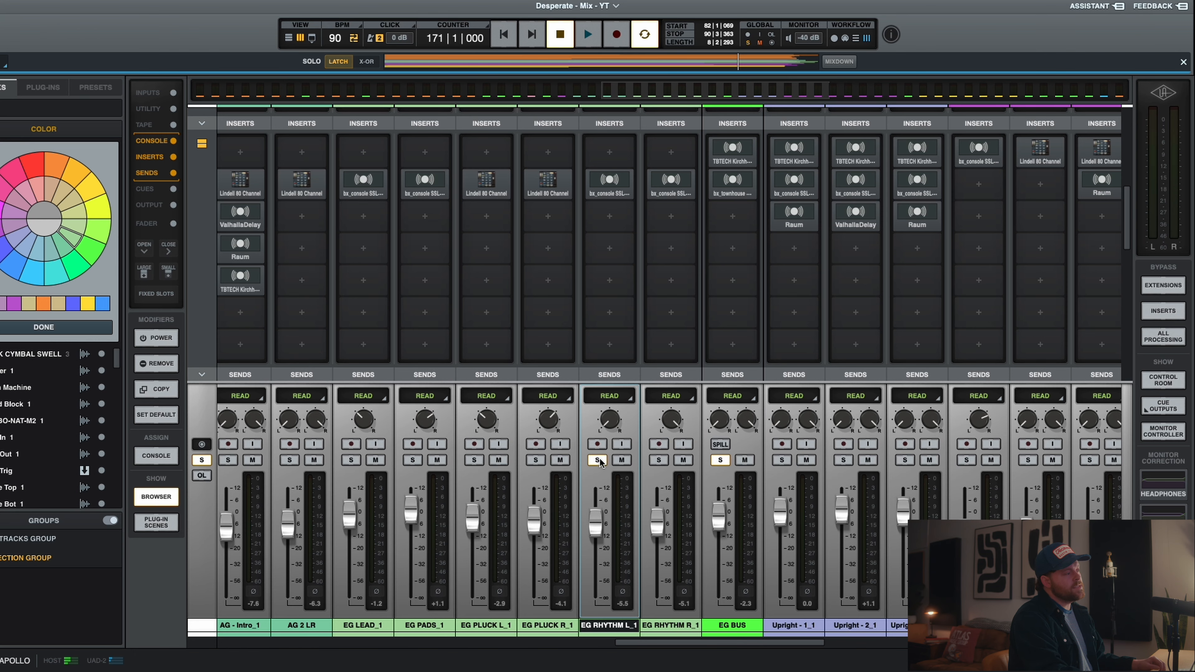
pyautogui.click(657, 460)
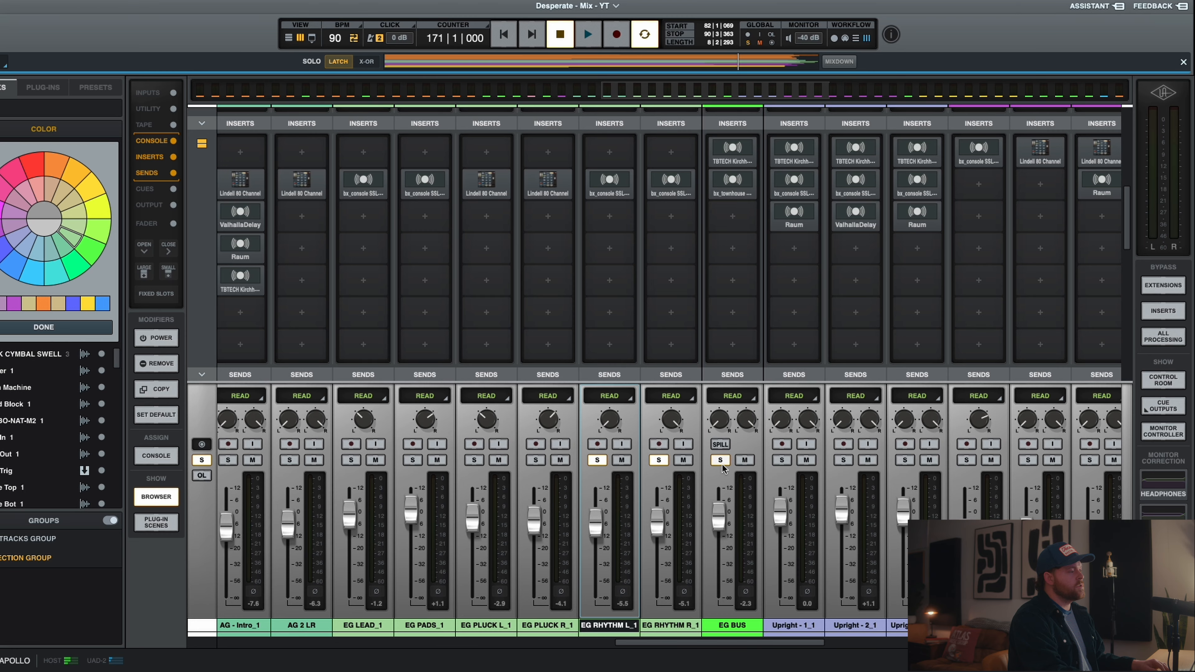
pyautogui.press('space')
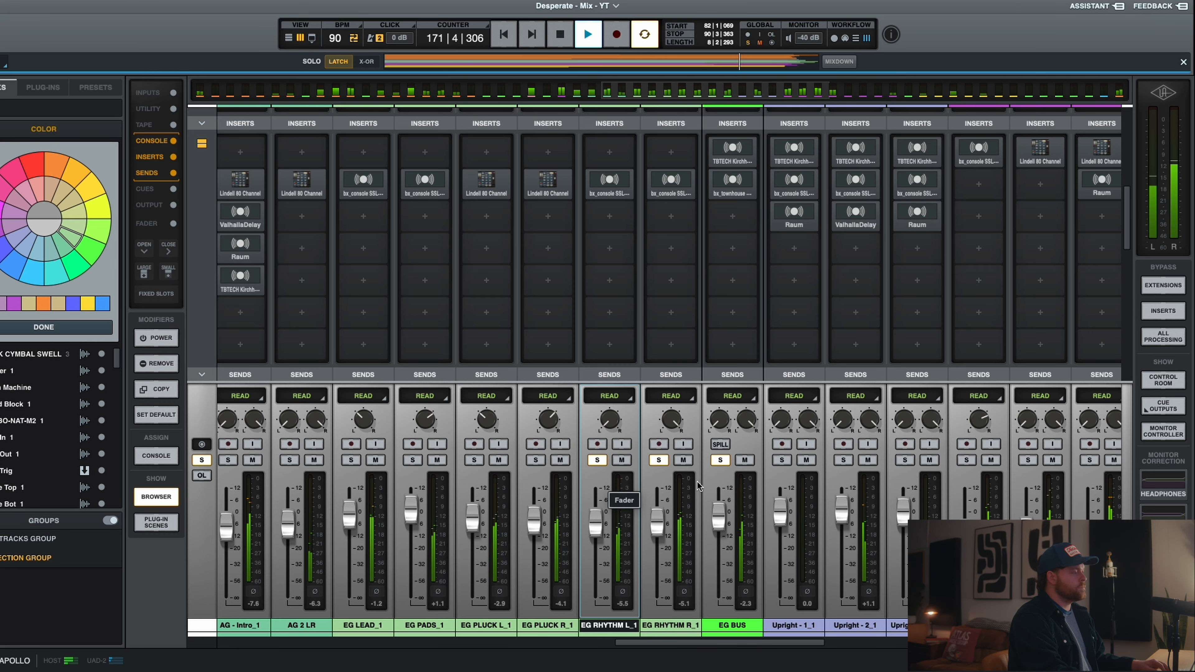
pyautogui.click(719, 460)
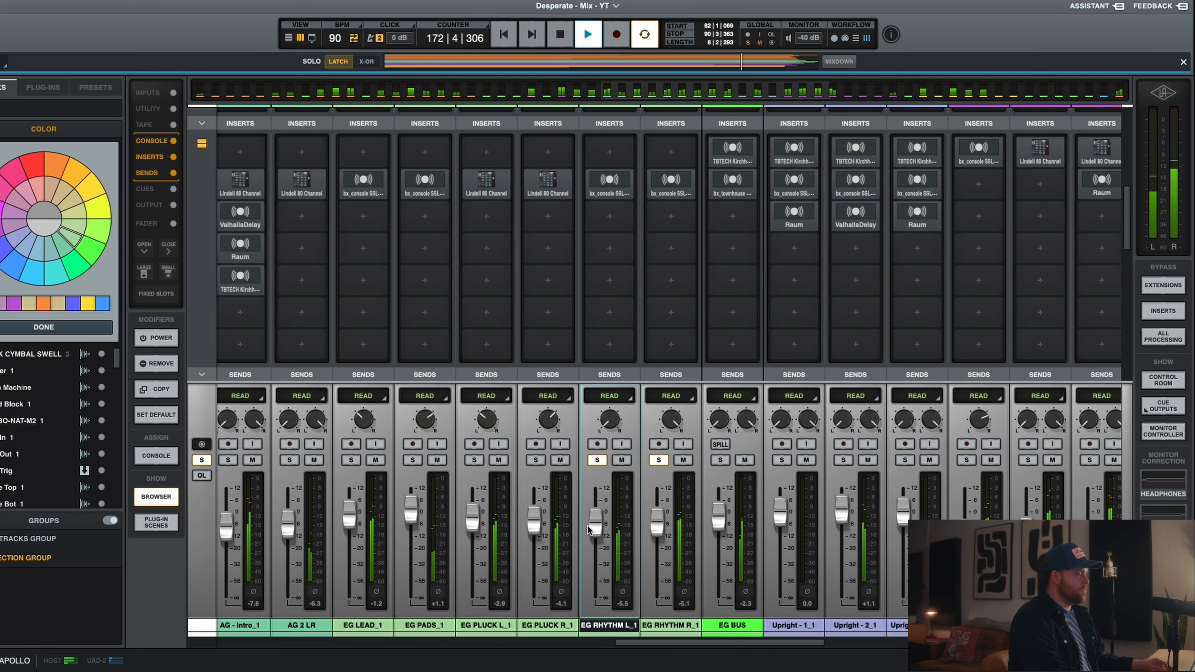
# Reset the EG RHYTHM L_1 and EG RHYTHM R_1 faders to 0.0 dB during playback and stop the loop.
pyautogui.keyDown('alt'); pyautogui.click(588, 530); pyautogui.keyUp('alt')
pyautogui.keyDown('alt'); pyautogui.click(657, 530); pyautogui.keyUp('alt')
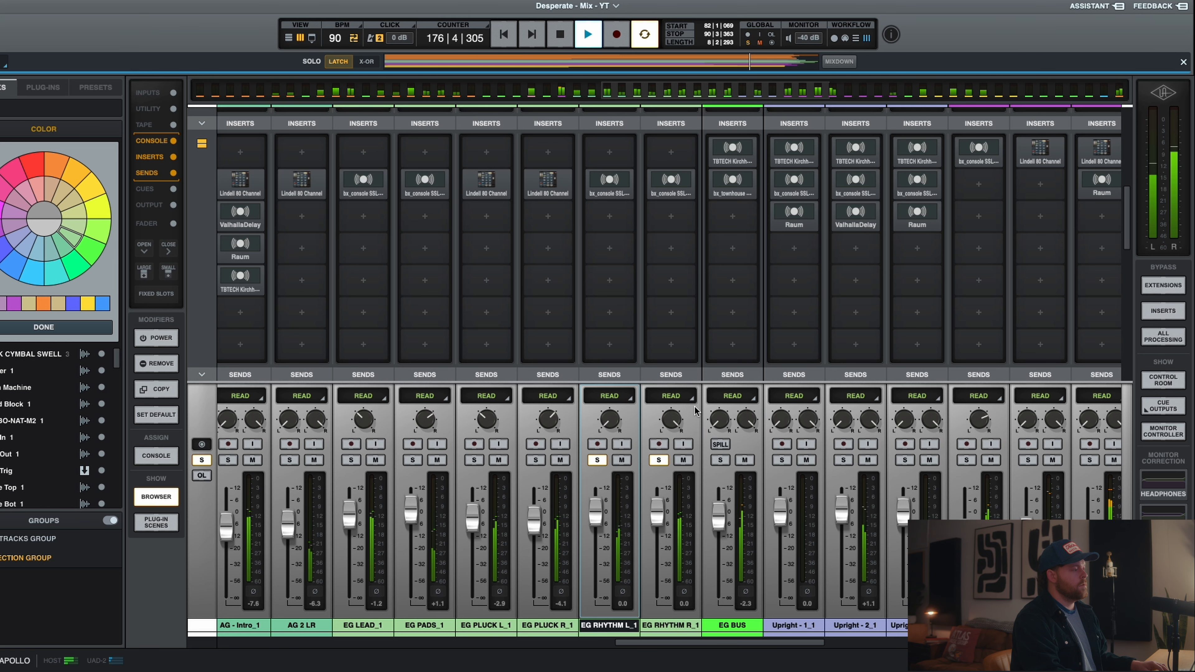
pyautogui.press('space')
# Show the bx_console SSL 4000 G inserts of EG RHYTHM L_1 and R_1 side by side and compare their HMF gain settings.
pyautogui.click(626, 178)
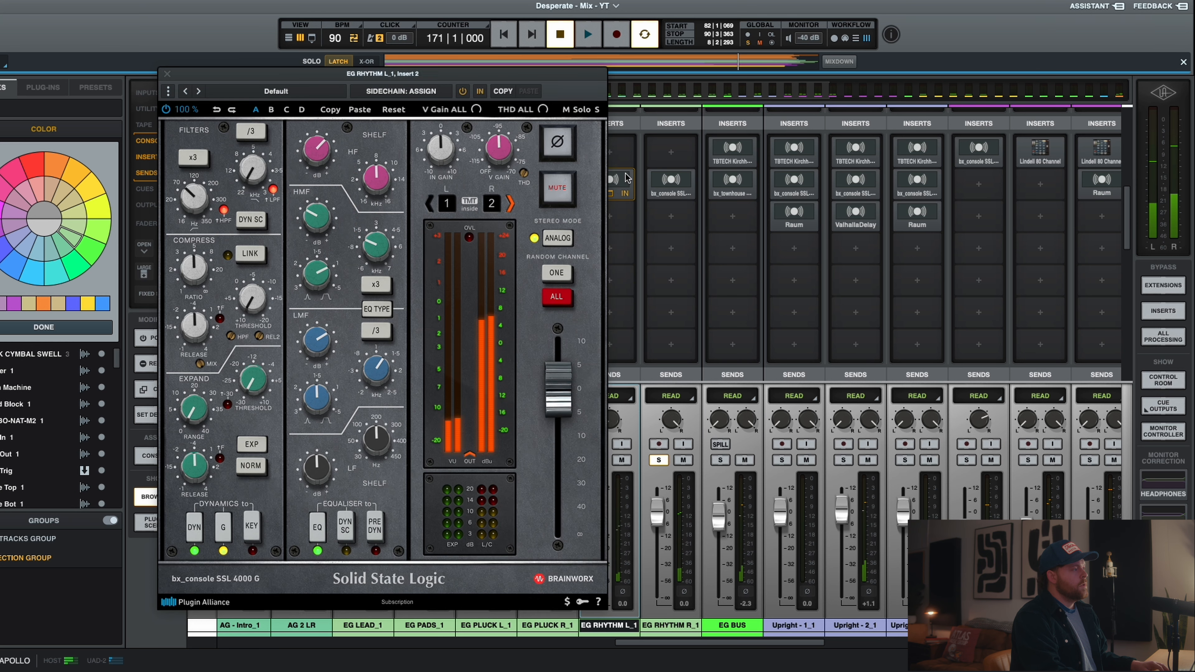
pyautogui.click(670, 181)
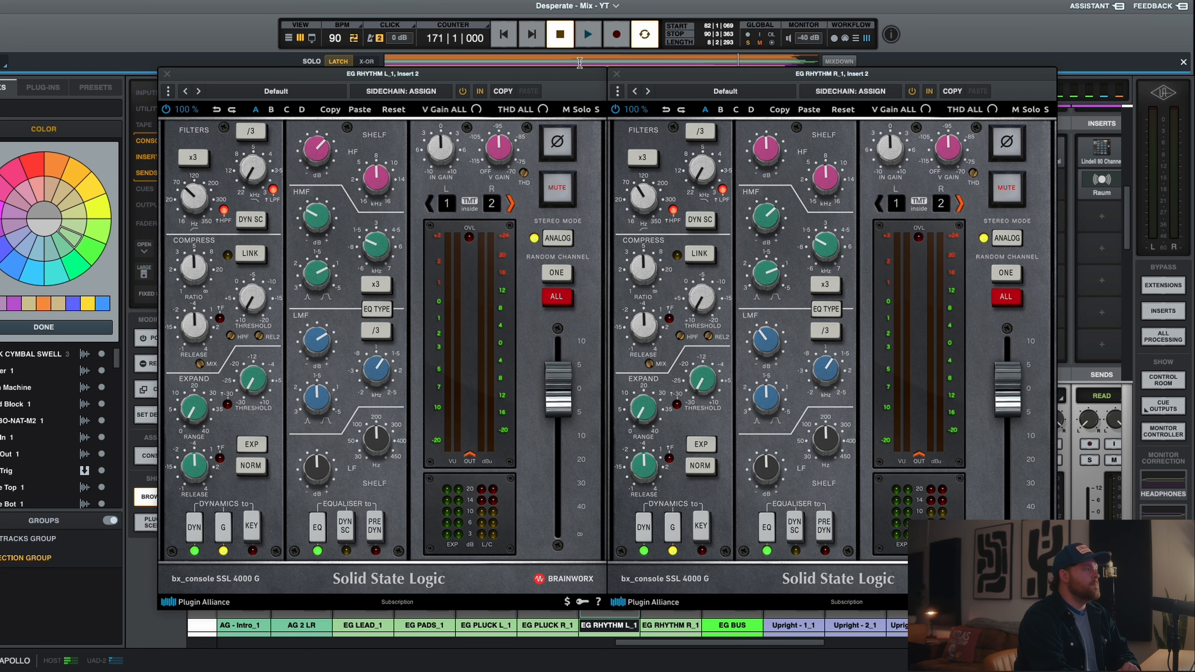
pyautogui.moveTo(577, 74); pyautogui.dragTo(548, 76)
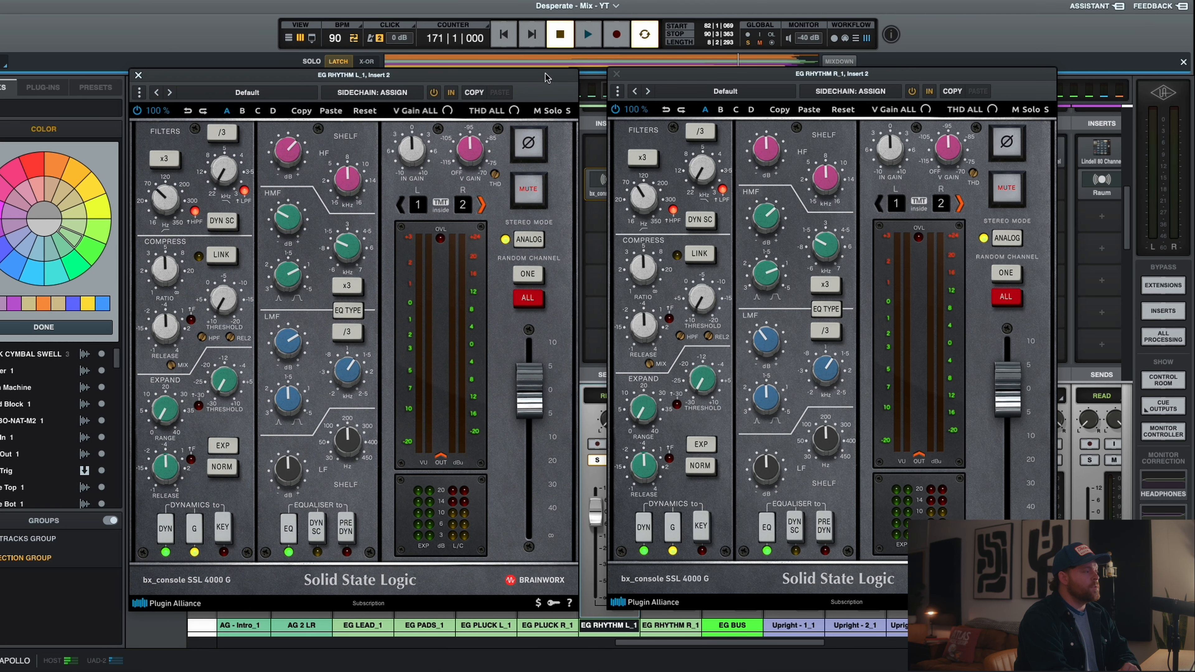
pyautogui.moveTo(779, 78); pyautogui.dragTo(751, 76)
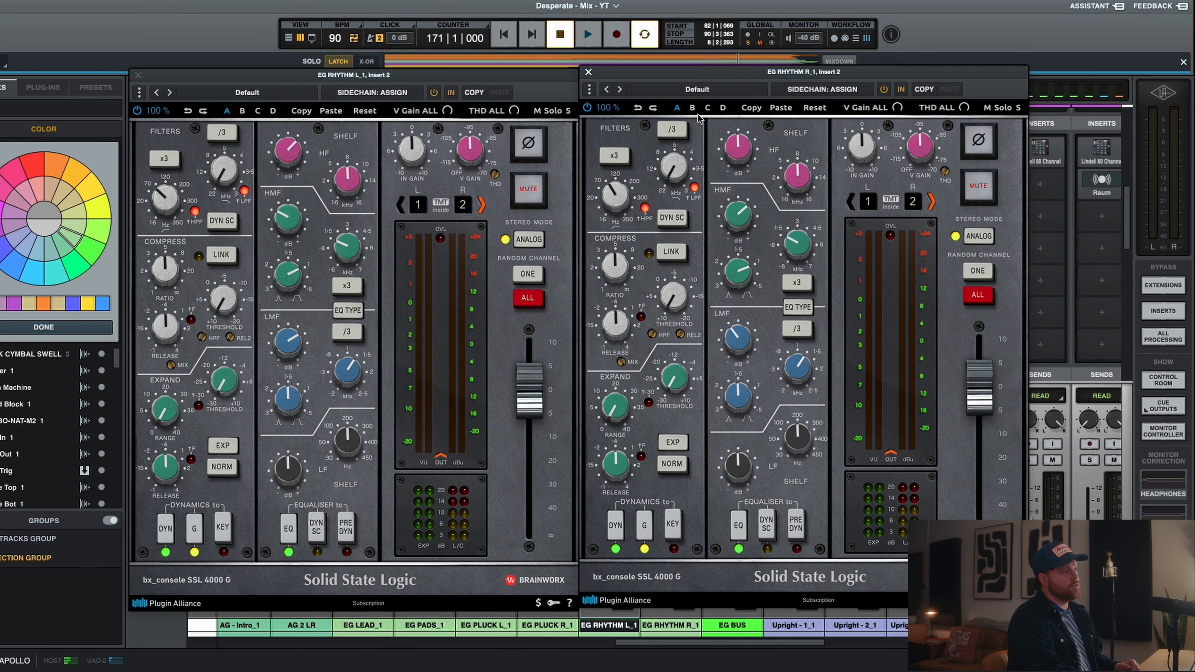
pyautogui.moveTo(671, 75); pyautogui.dragTo(672, 75)
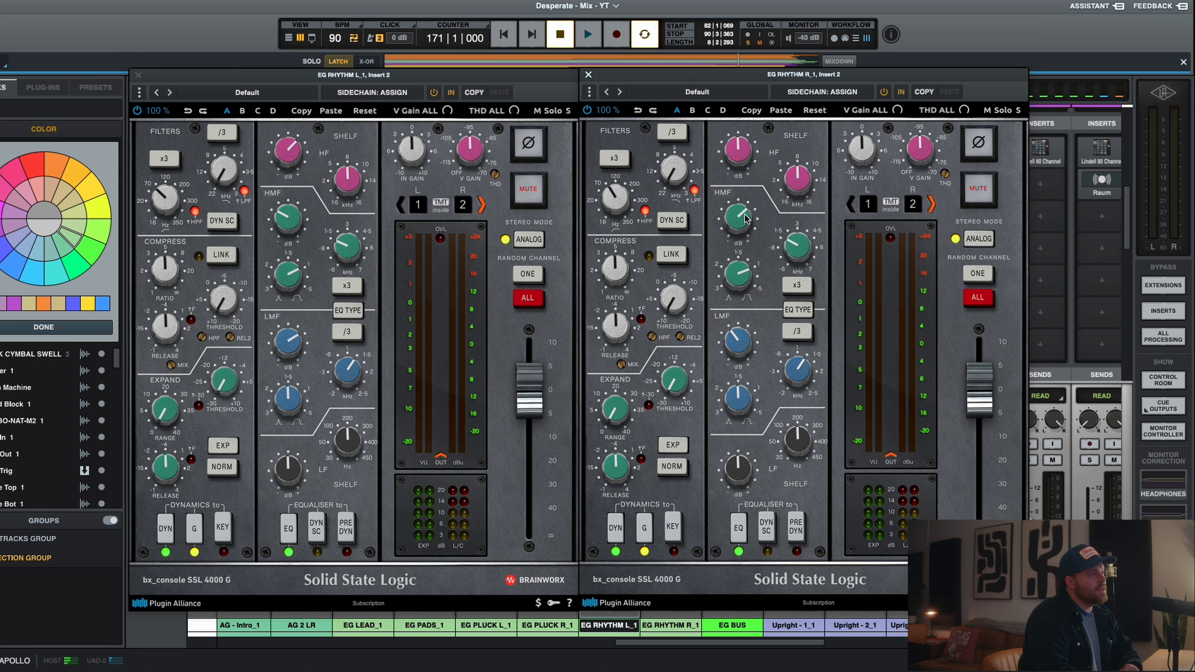
pyautogui.moveTo(745, 214)
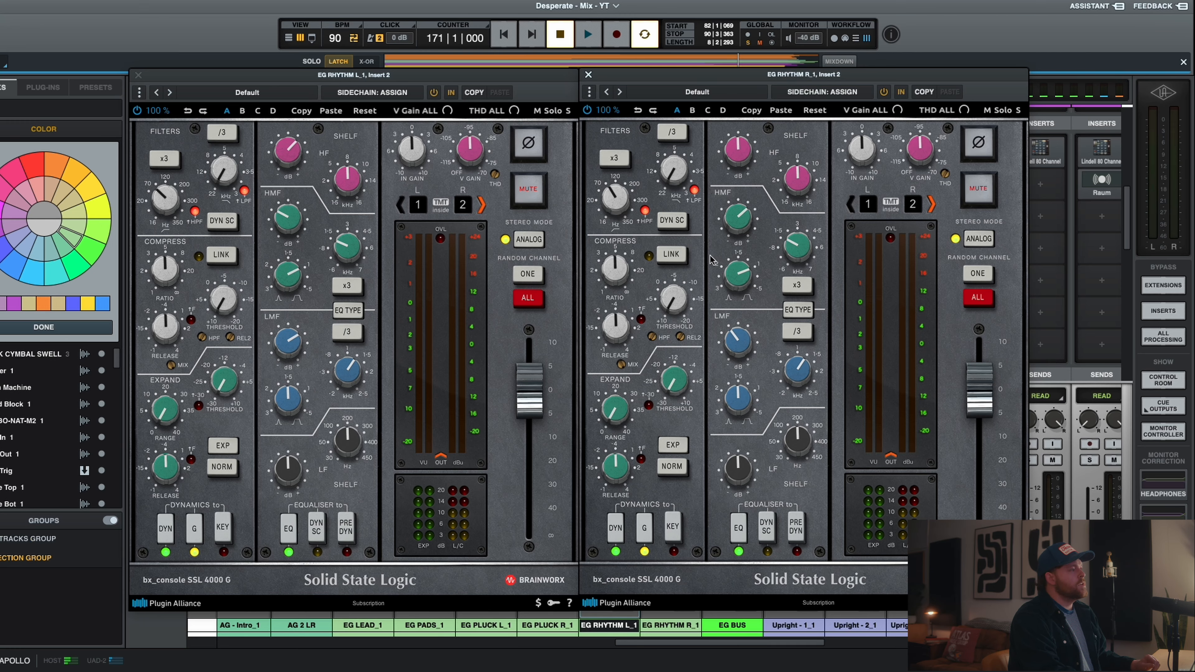
pyautogui.click(279, 227)
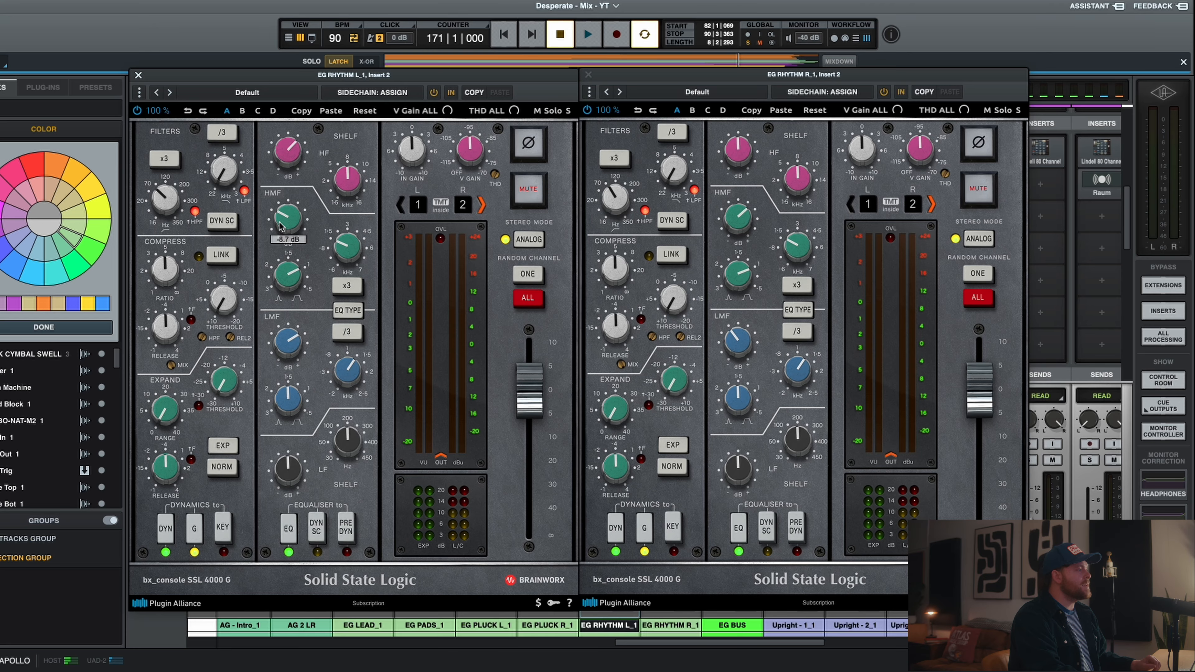
# Flatten the HMF and LMF gains on the EG RHYTHM L_1 and R_1 SSL 4000 G consoles and close both plug-ins.
pyautogui.moveTo(279, 222); pyautogui.dragTo(279, 218)
pyautogui.click(739, 226)
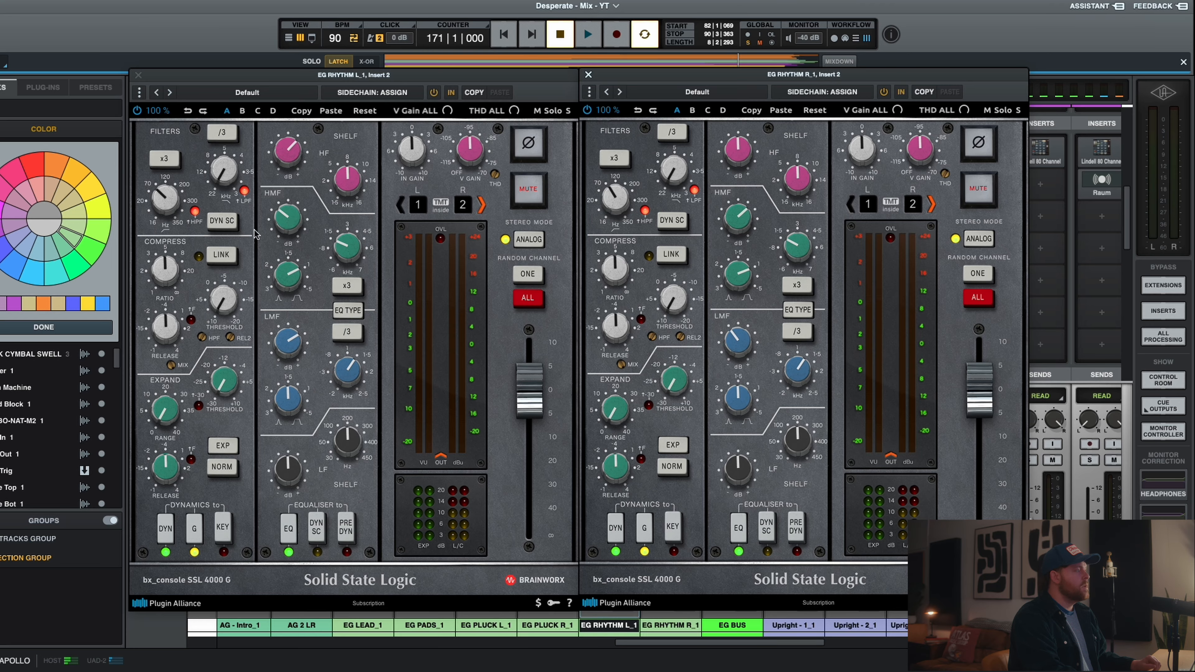
pyautogui.click(792, 252)
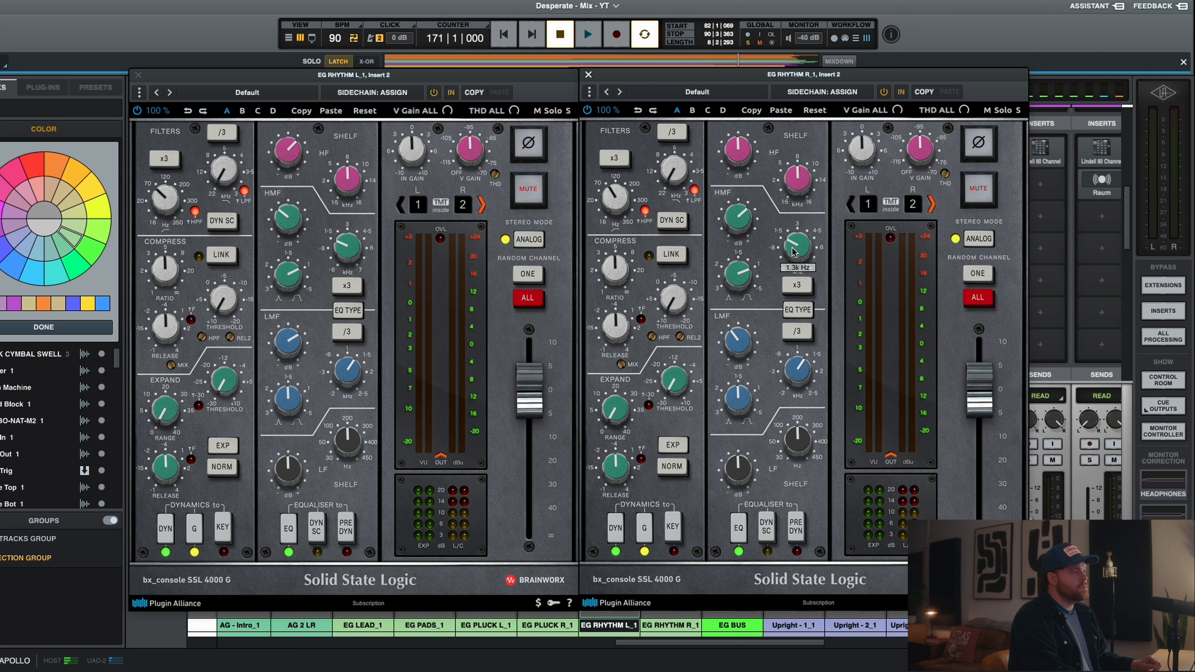
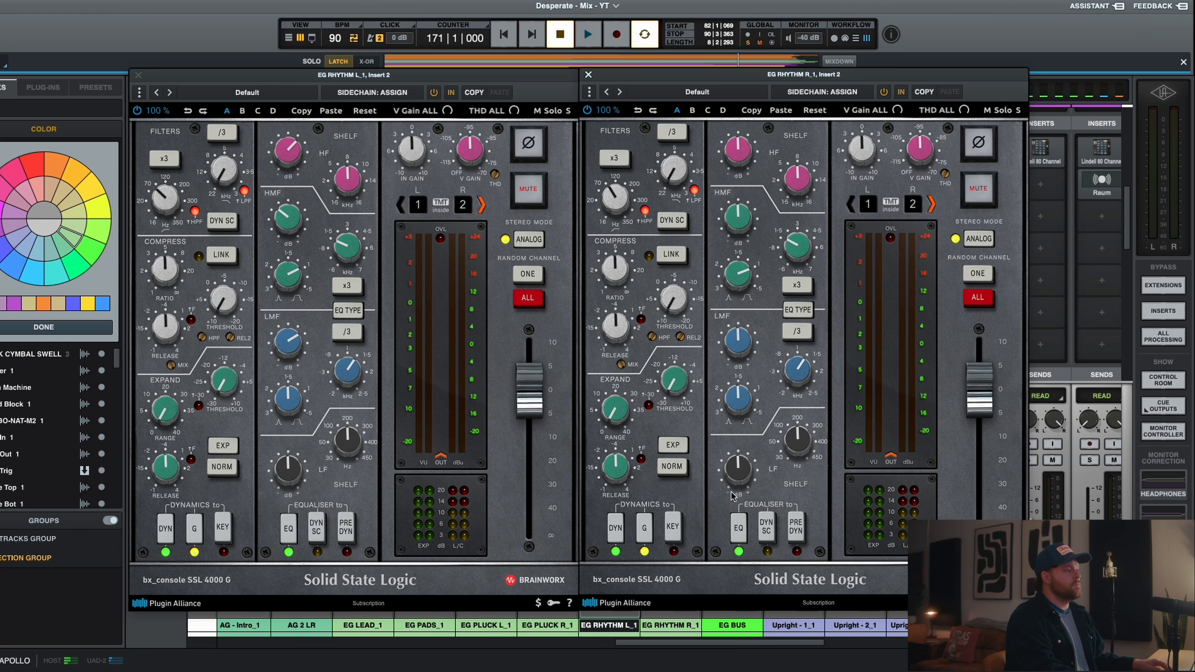
pyautogui.click(289, 349)
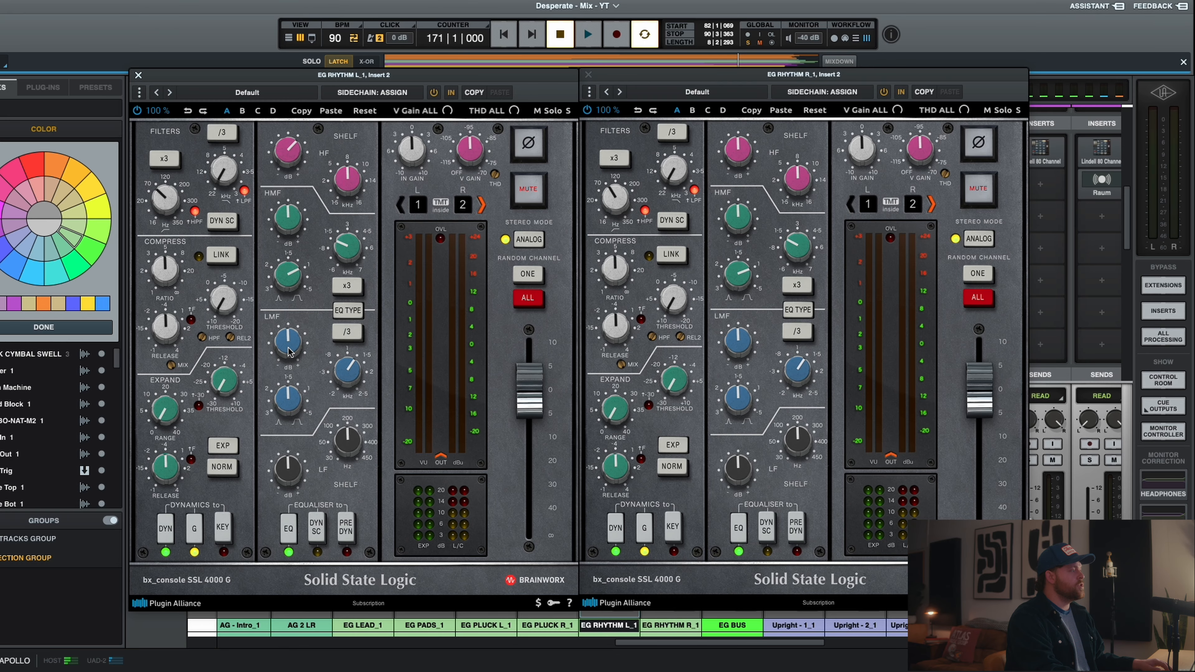
pyautogui.click(138, 76)
pyautogui.click(589, 74)
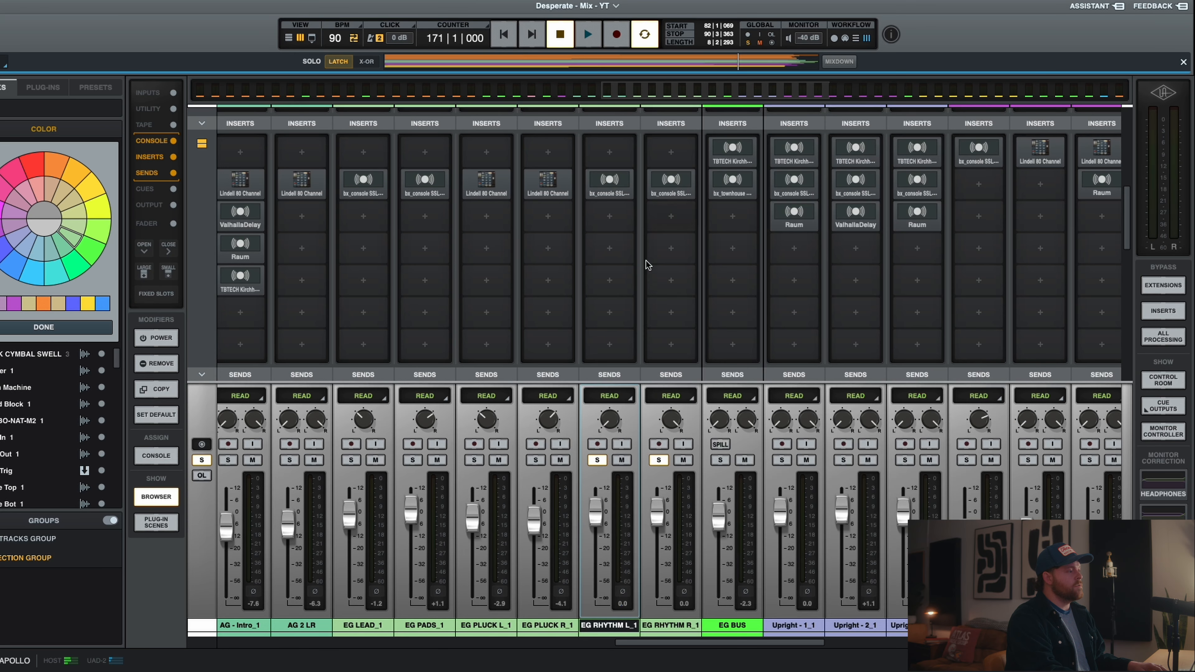
# Solo only EG RHYTHM R_1 during loop playback and sweep its SSL 4000 G HMF frequency with about a 10.9 dB boost.
pyautogui.click(597, 459)
pyautogui.press('space')
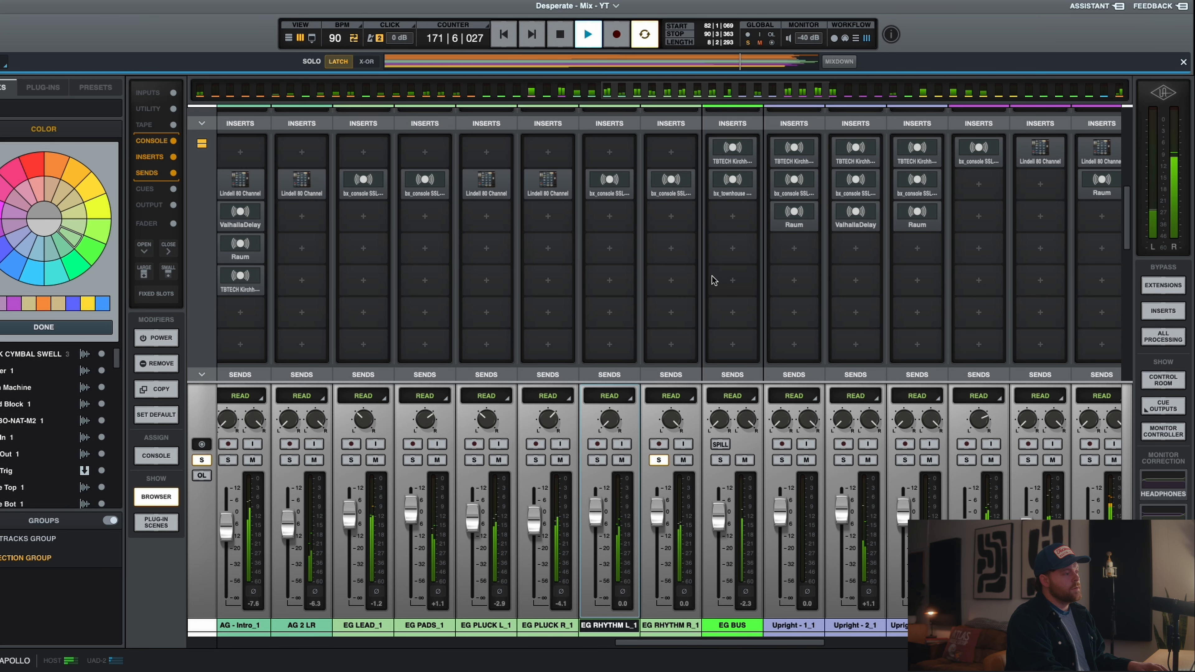
pyautogui.click(695, 178)
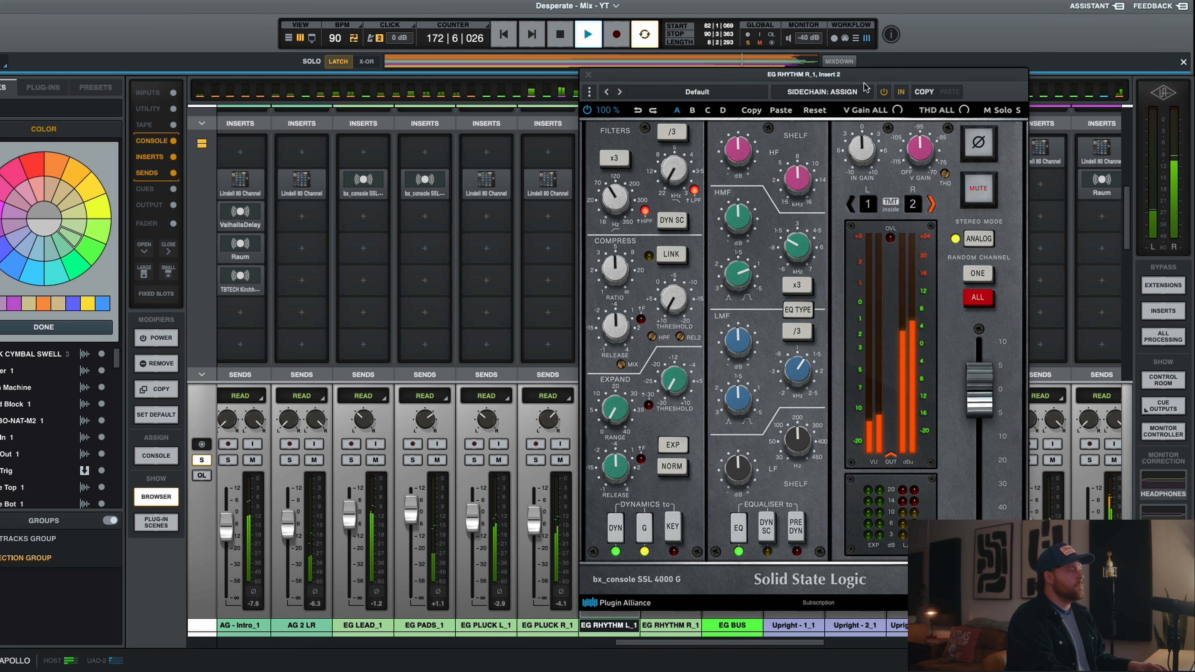
pyautogui.moveTo(864, 85); pyautogui.dragTo(636, 94)
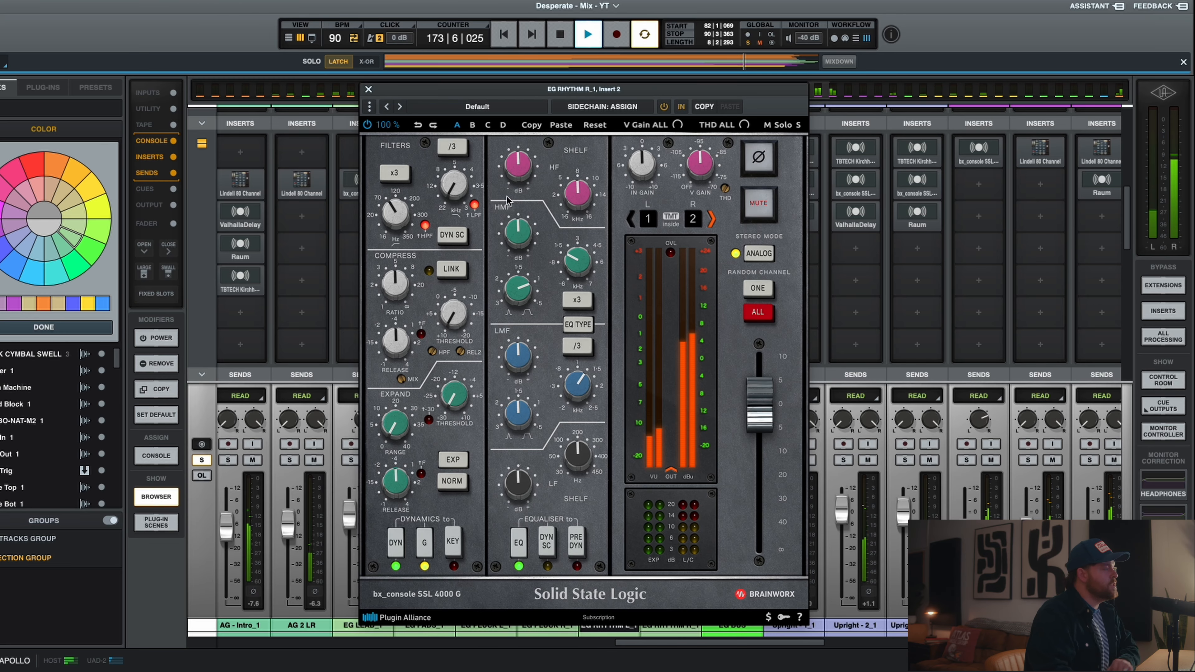
pyautogui.moveTo(575, 265)
pyautogui.mouseDown()
pyautogui.moveTo(576, 298)
pyautogui.moveTo(569, 249)
pyautogui.moveTo(588, 229)
pyautogui.moveTo(575, 263)
pyautogui.mouseUp()
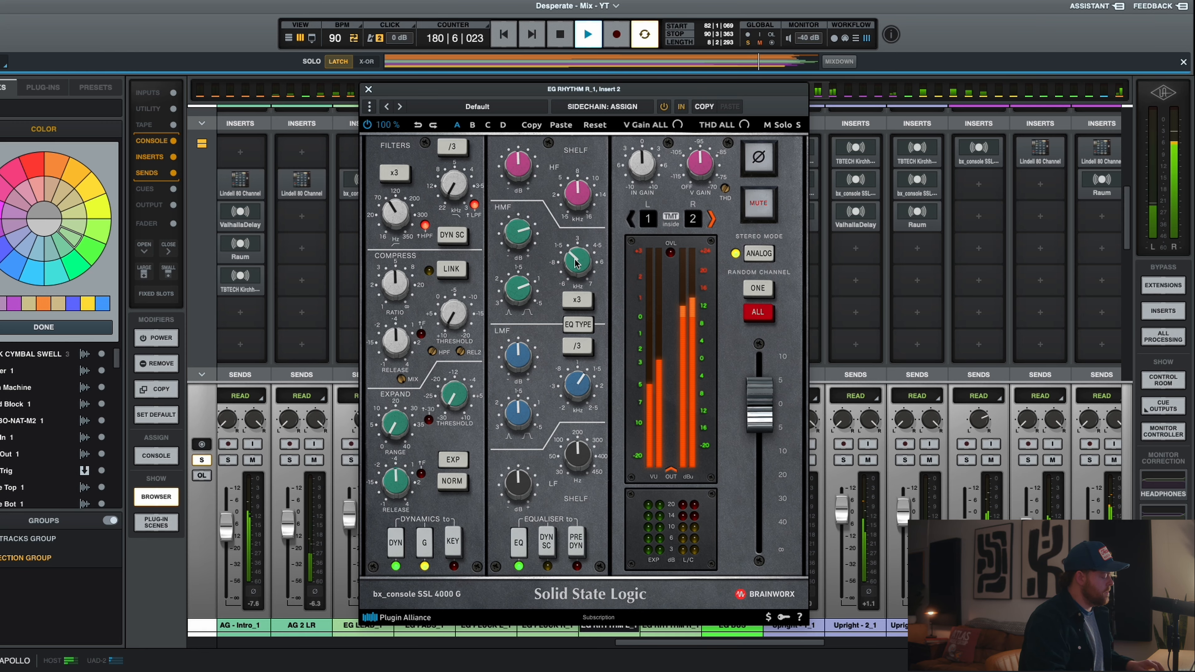
pyautogui.press('space')
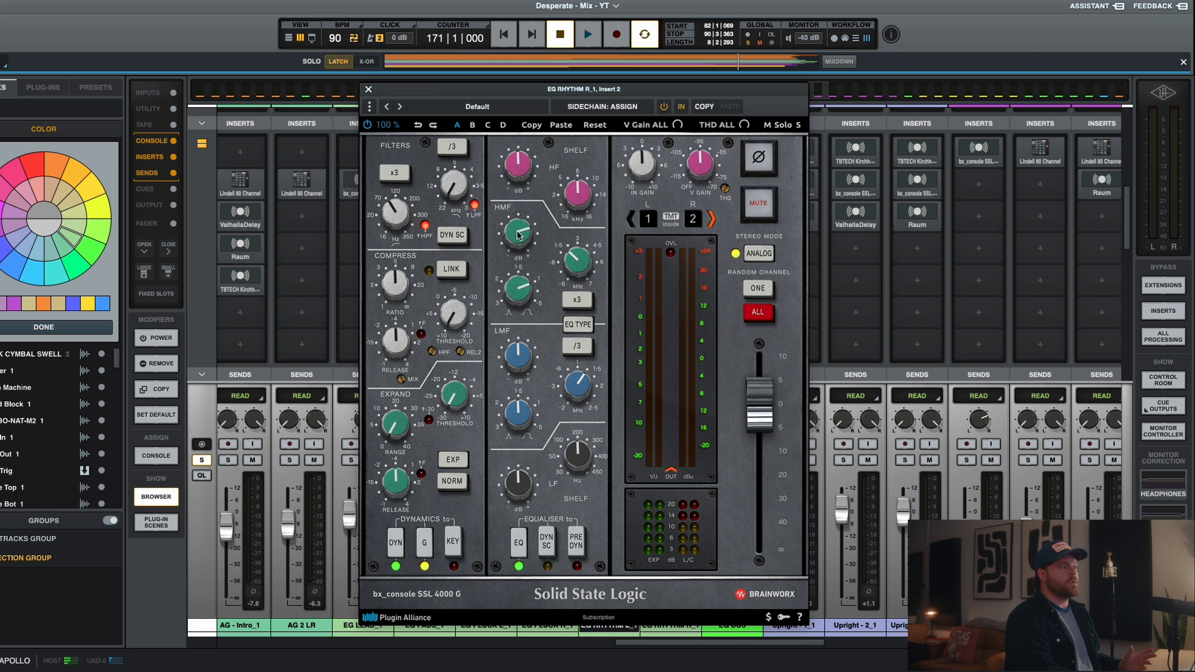
# Reduce the HMF gain boost on EG RHYTHM R_1 to a moderate level and audition it in the loop.
pyautogui.moveTo(518, 234)
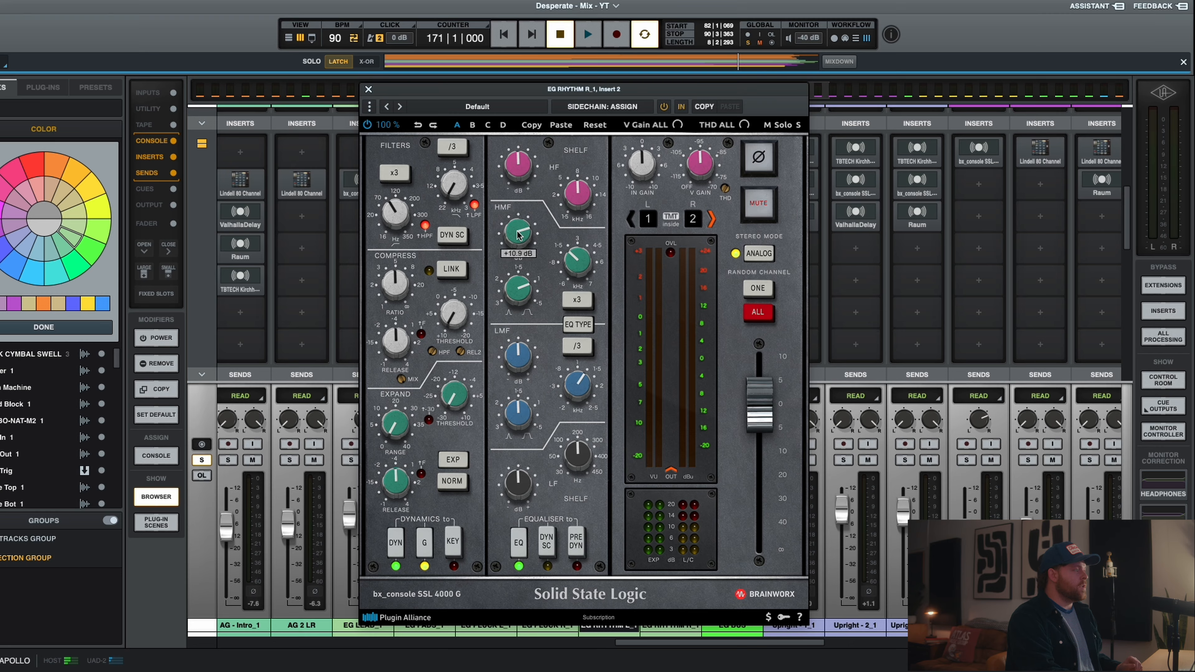
pyautogui.moveTo(517, 232); pyautogui.dragTo(517, 239)
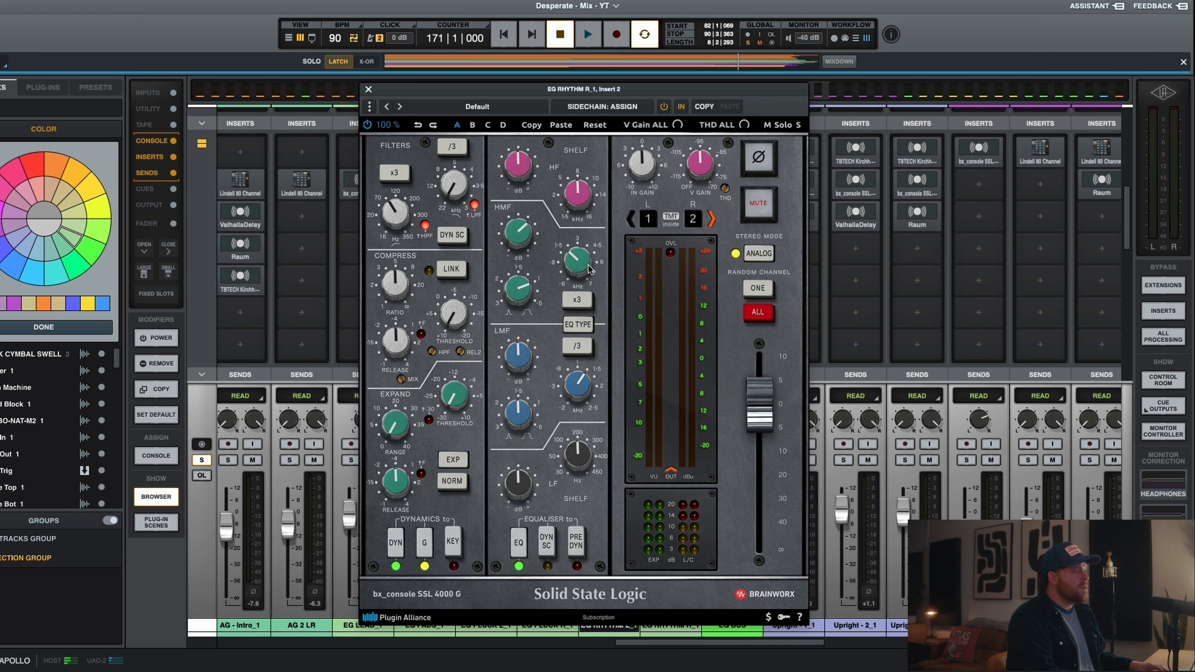
pyautogui.moveTo(579, 271)
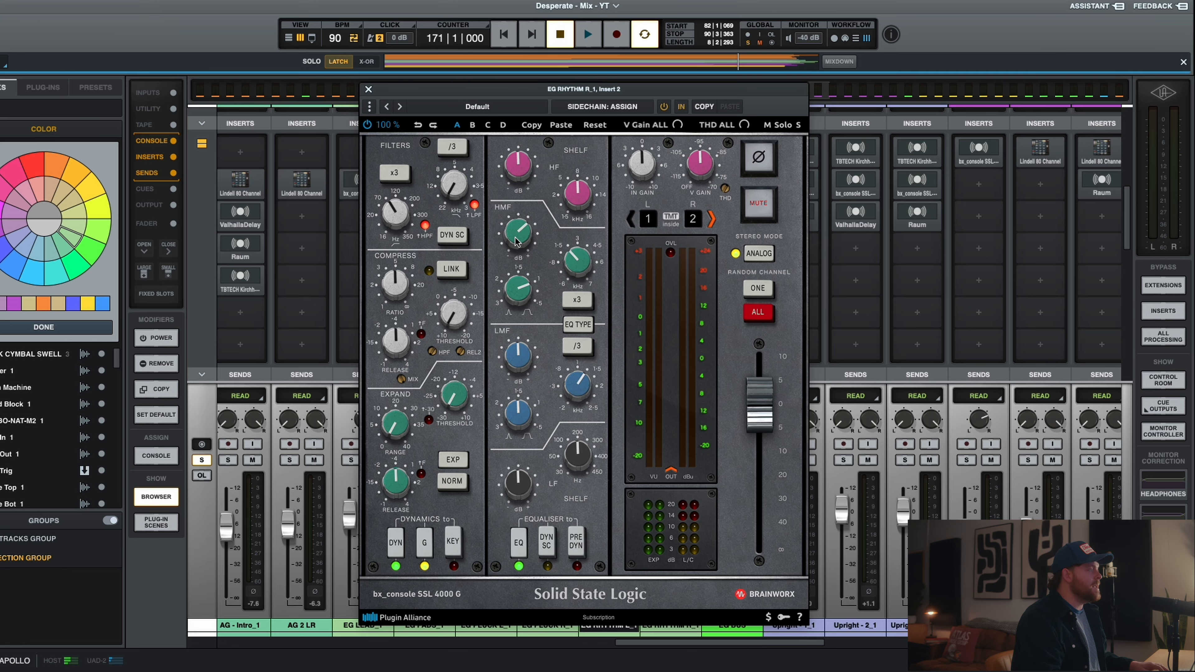
pyautogui.press('space')
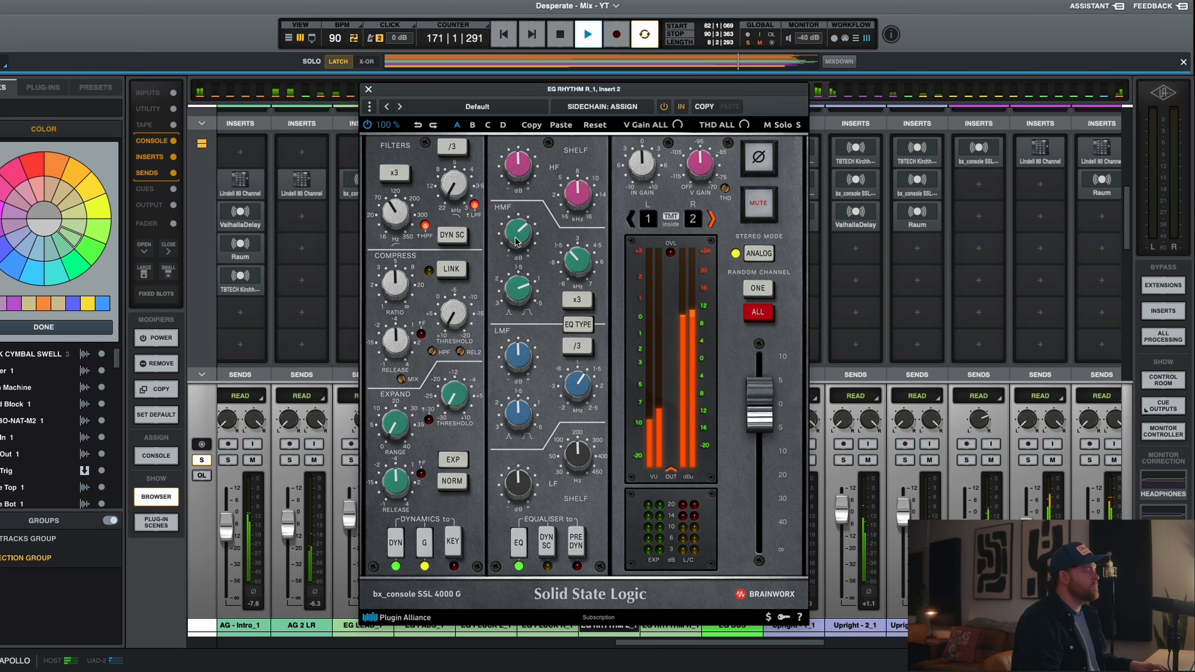
pyautogui.moveTo(516, 240)
pyautogui.mouseDown()
pyautogui.moveTo(516, 230)
pyautogui.moveTo(515, 240)
pyautogui.mouseUp()
pyautogui.press('space')
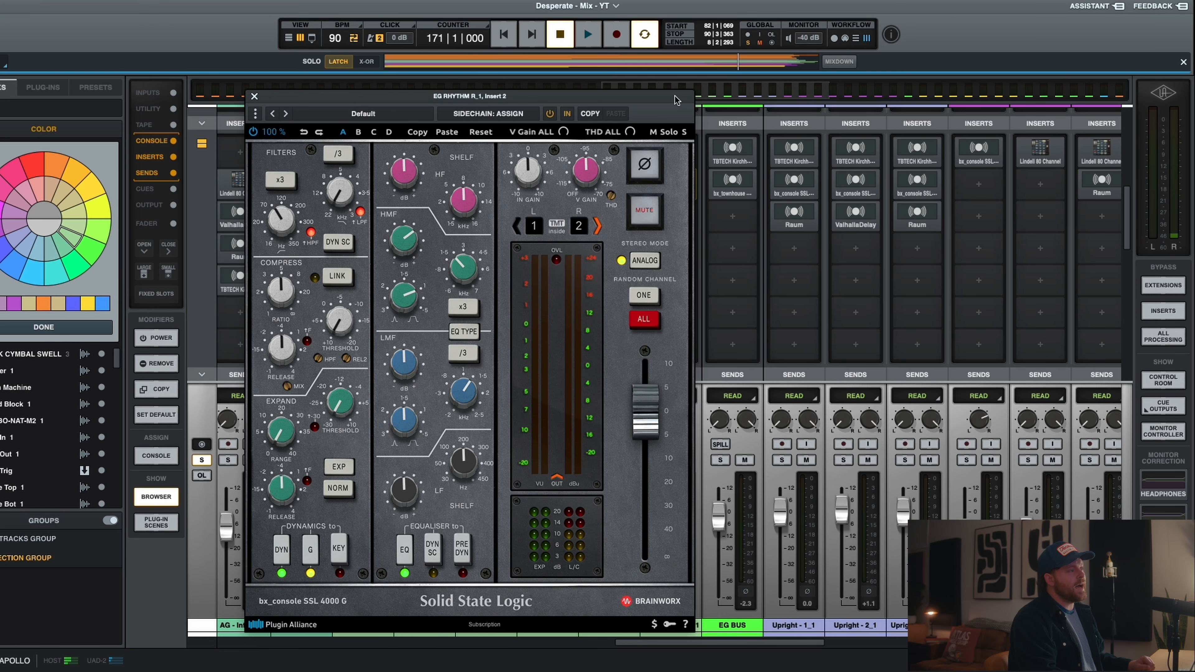
# Audition a stronger HMF boost of about 10.2 dB on EG RHYTHM R_1, return to the moderate boost, and close the plug-in.
pyautogui.moveTo(791, 92); pyautogui.dragTo(648, 102)
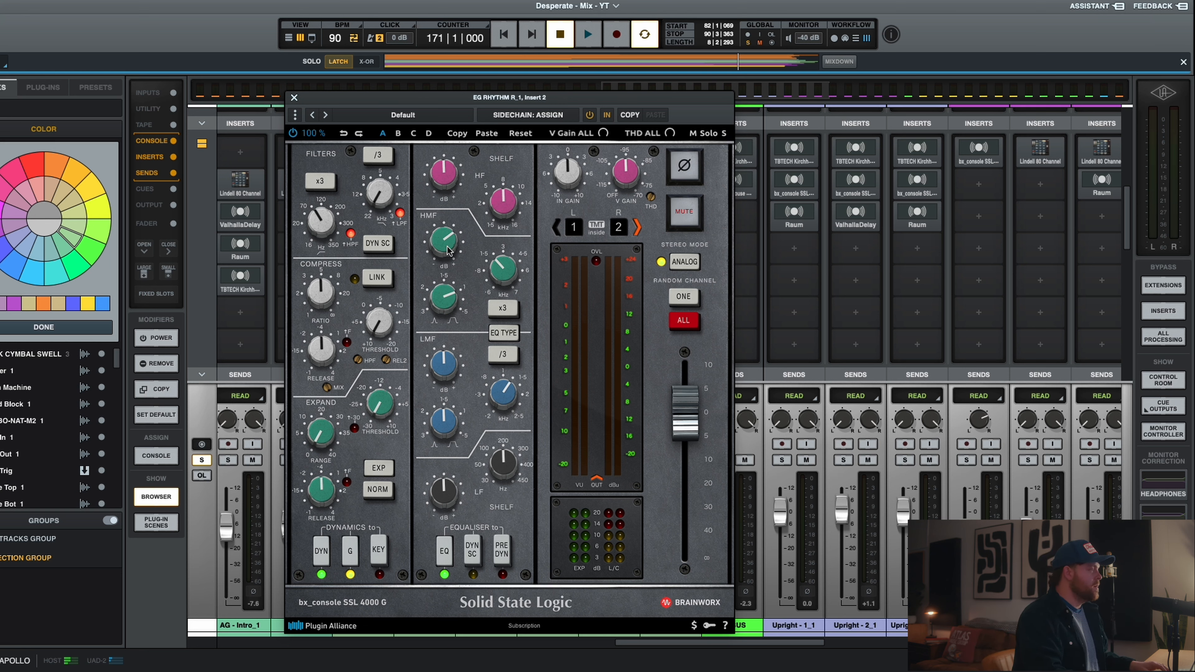
pyautogui.press('space')
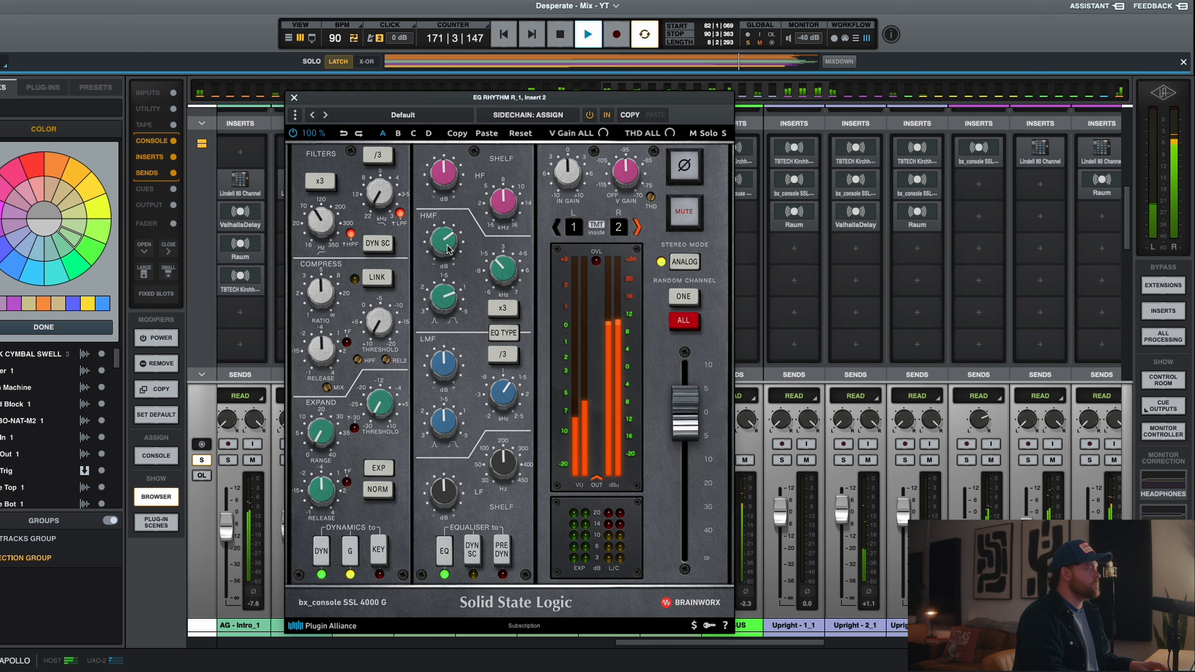
pyautogui.moveTo(448, 245); pyautogui.dragTo(449, 242)
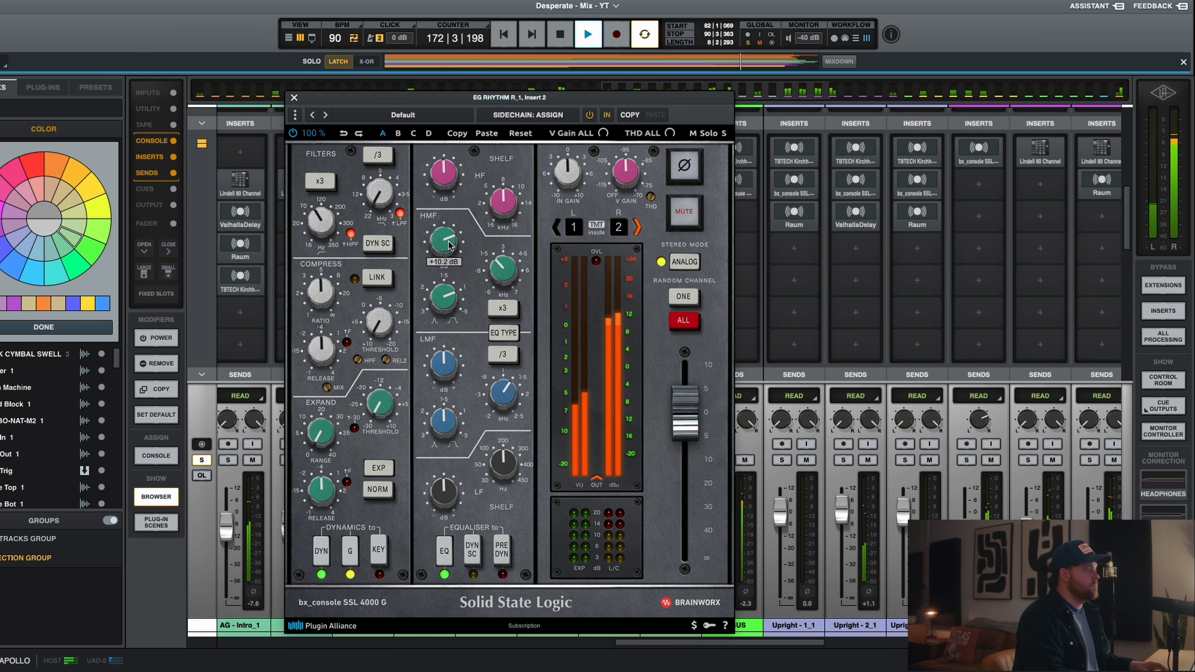
pyautogui.press('space')
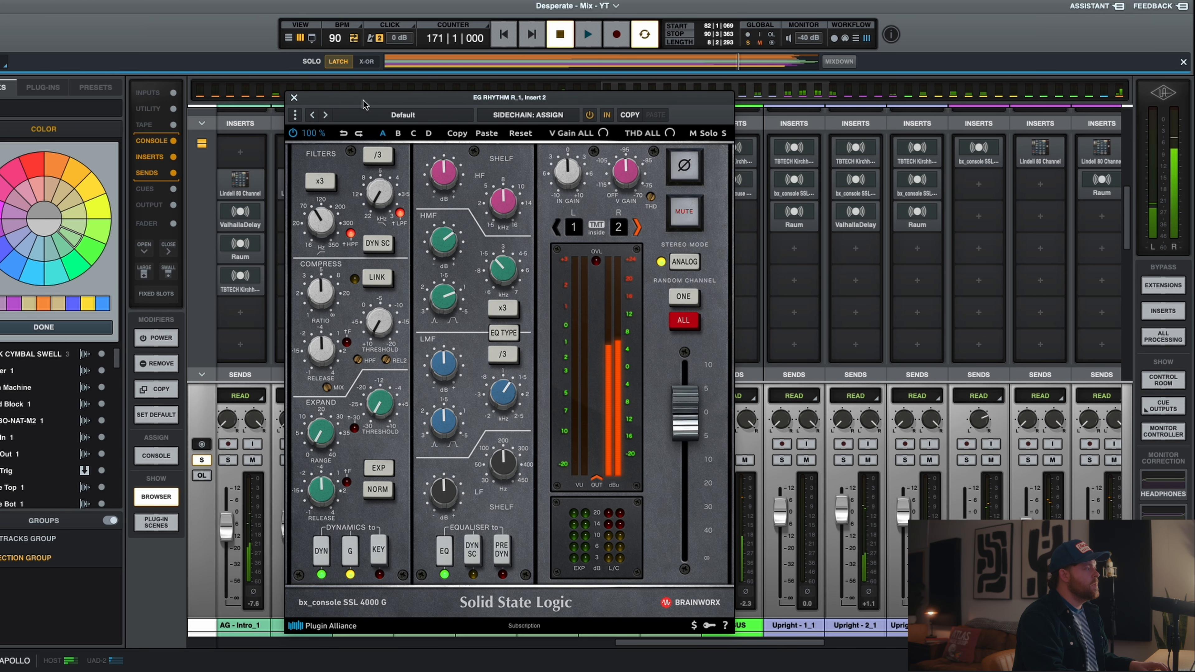
pyautogui.click(294, 98)
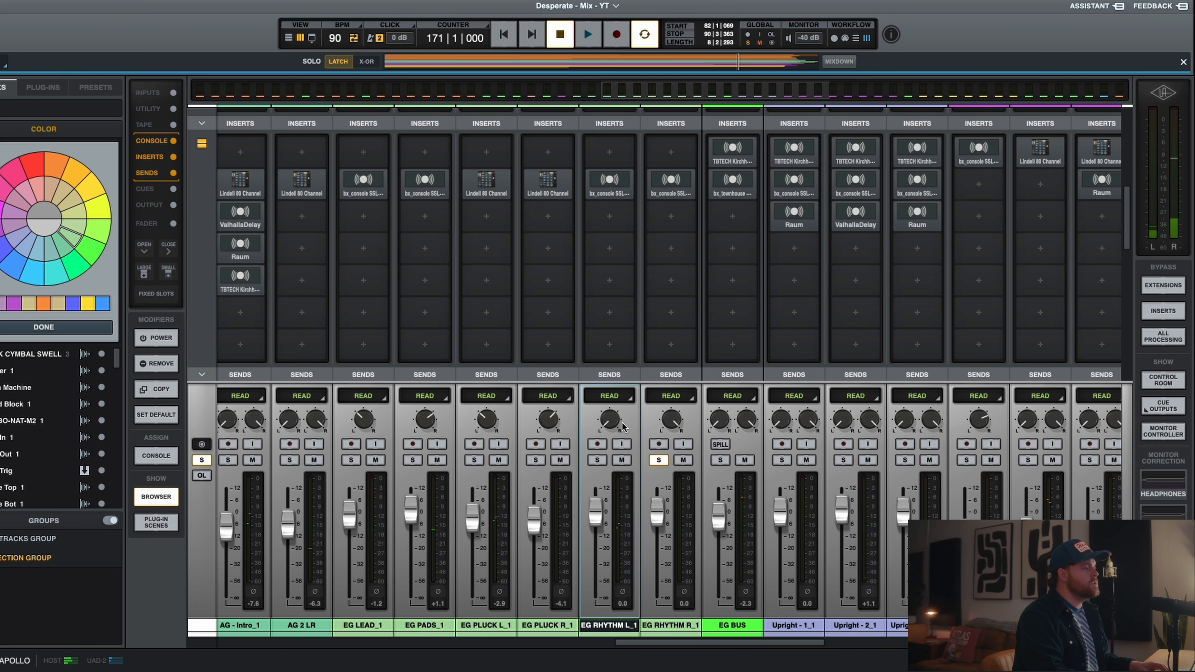
# Move the solo from EG RHYTHM R_1 to EG RHYTHM L_1, open the L_1 SSL 4000 G insert, and audition the track briefly.
pyautogui.click(597, 460)
pyautogui.click(659, 460)
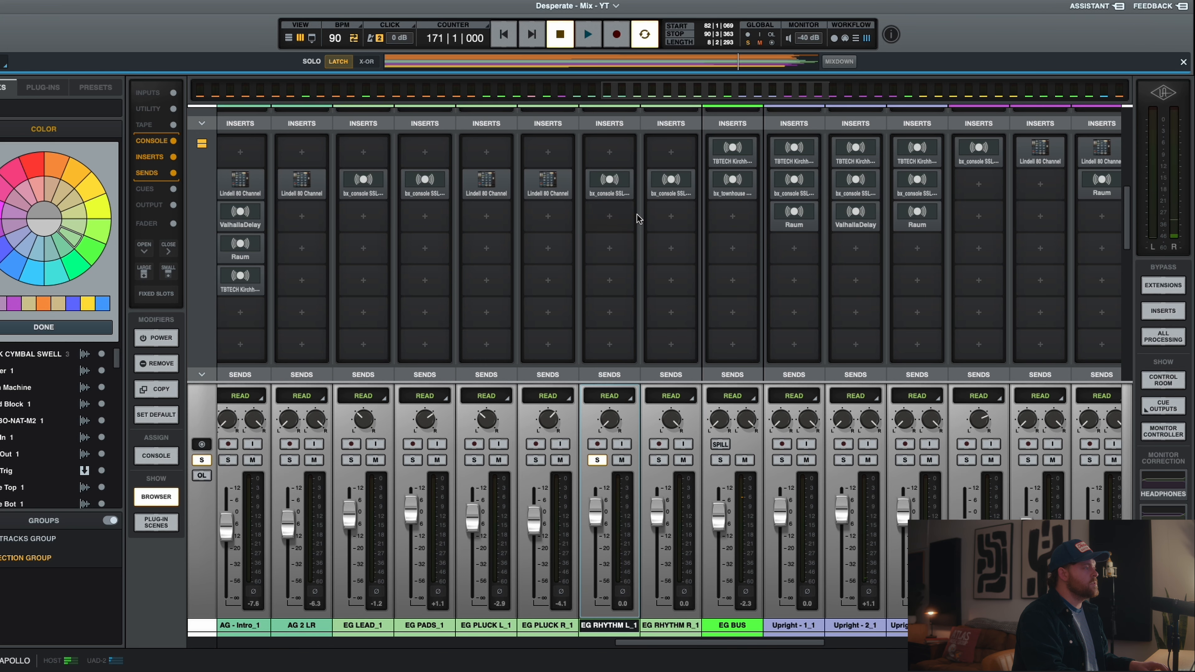
pyautogui.click(609, 183)
pyautogui.press('space')
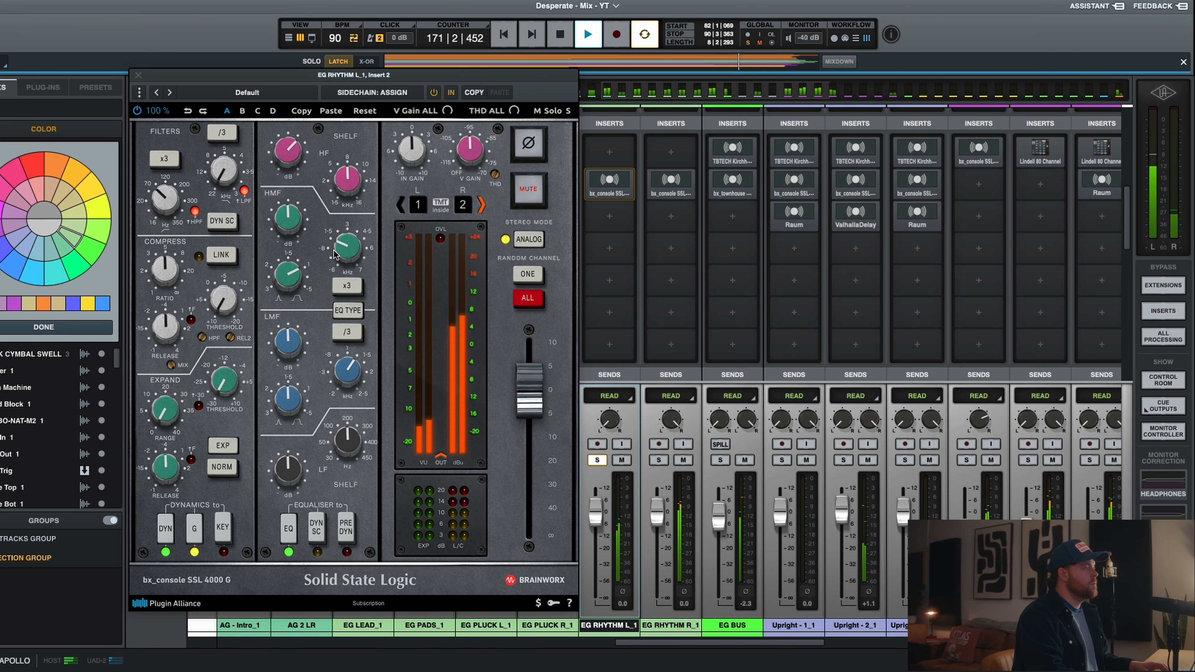
pyautogui.press('space')
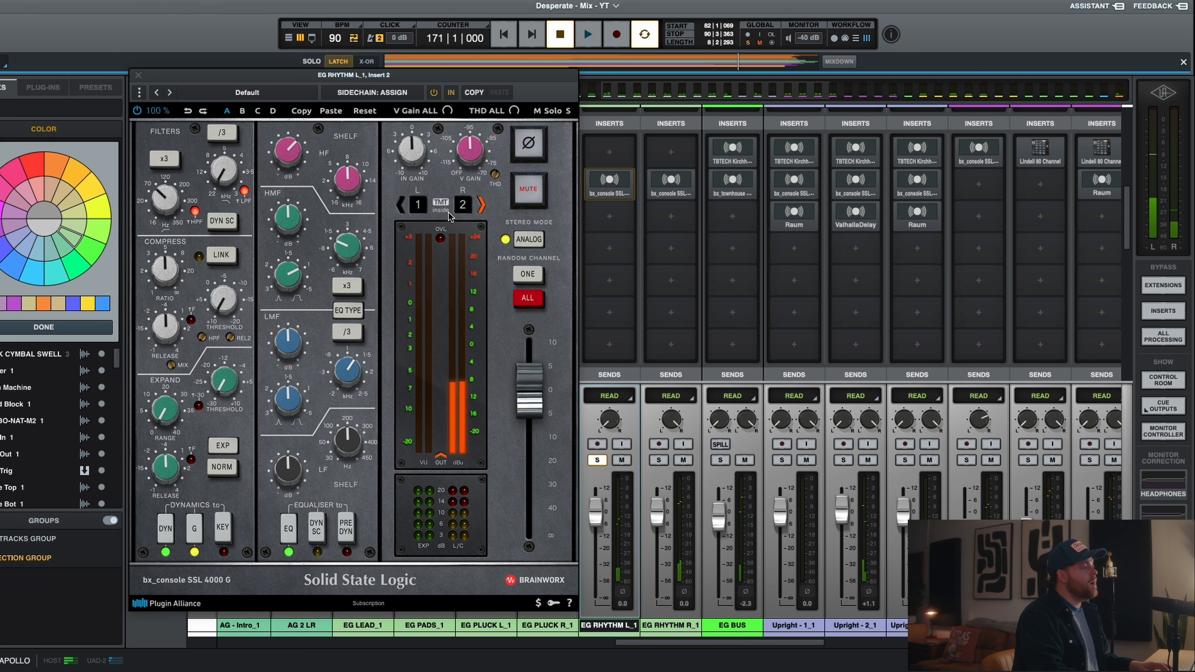
# Place the EG RHYTHM R_1 console beside L_1, cut the HMF gain on L_1 to mirror the R_1 boost, and play the loop.
pyautogui.click(673, 182)
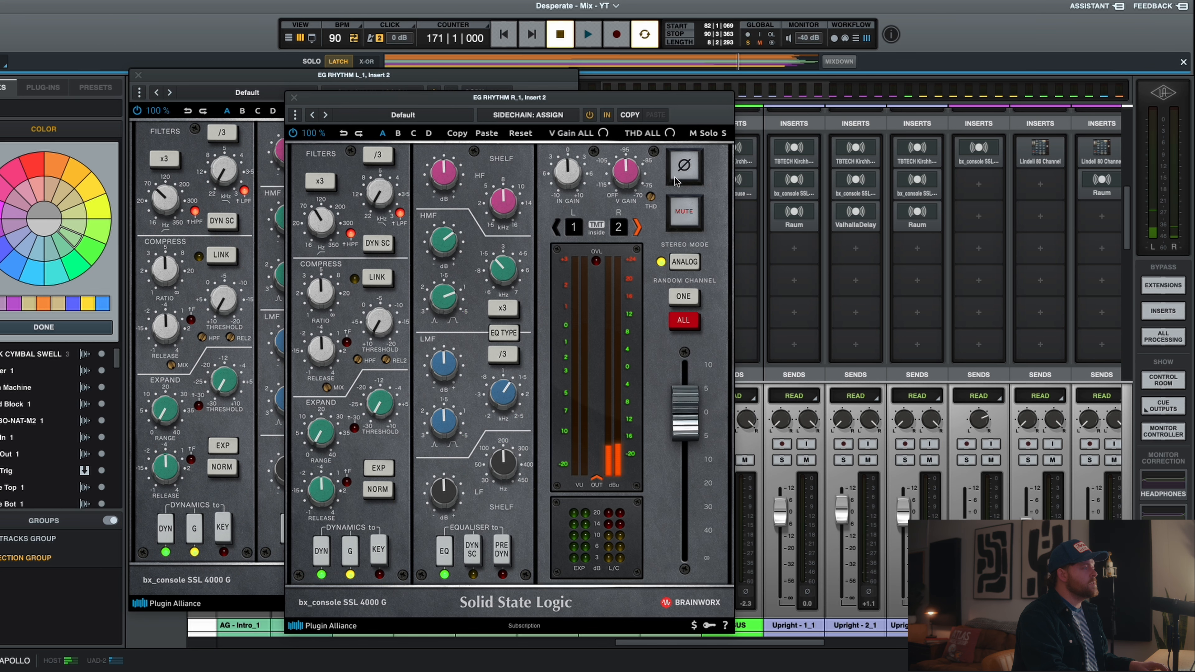
pyautogui.moveTo(465, 102); pyautogui.dragTo(768, 90)
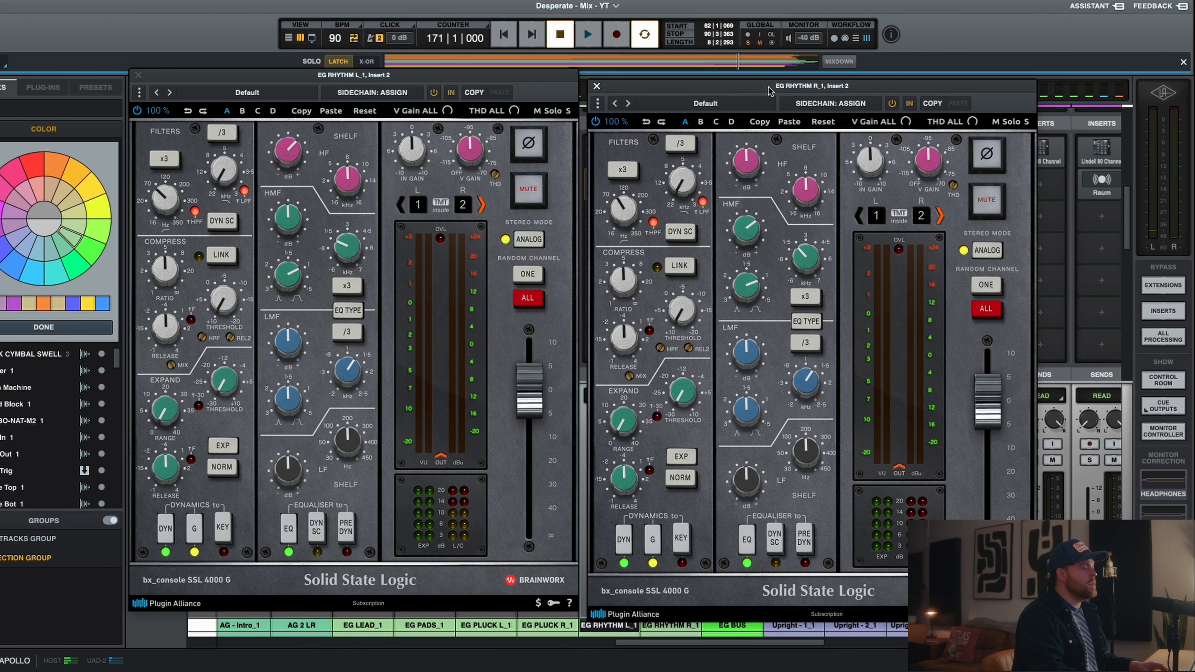
pyautogui.moveTo(804, 253)
pyautogui.click(742, 234)
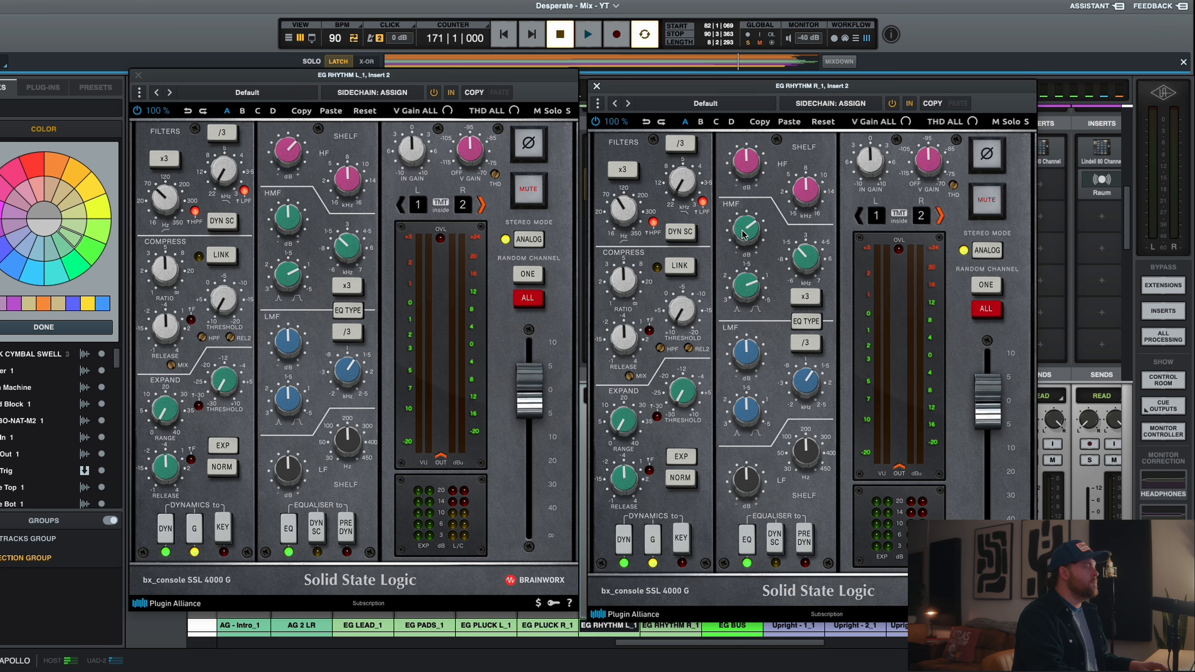
pyautogui.click(286, 230)
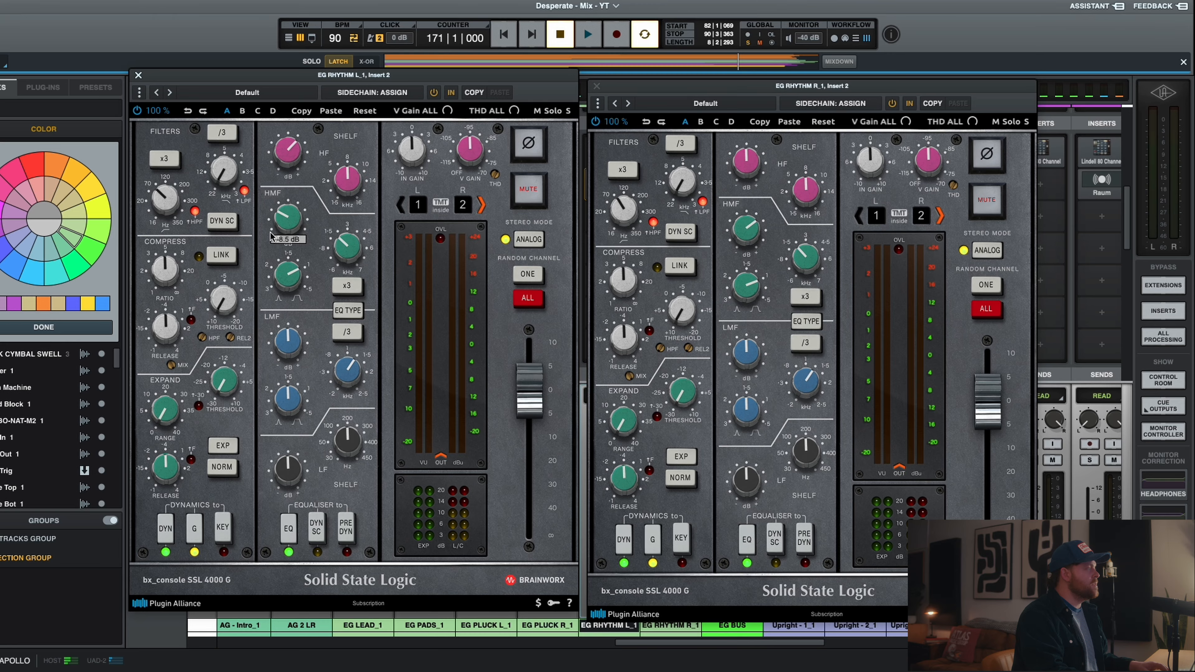
pyautogui.press('space')
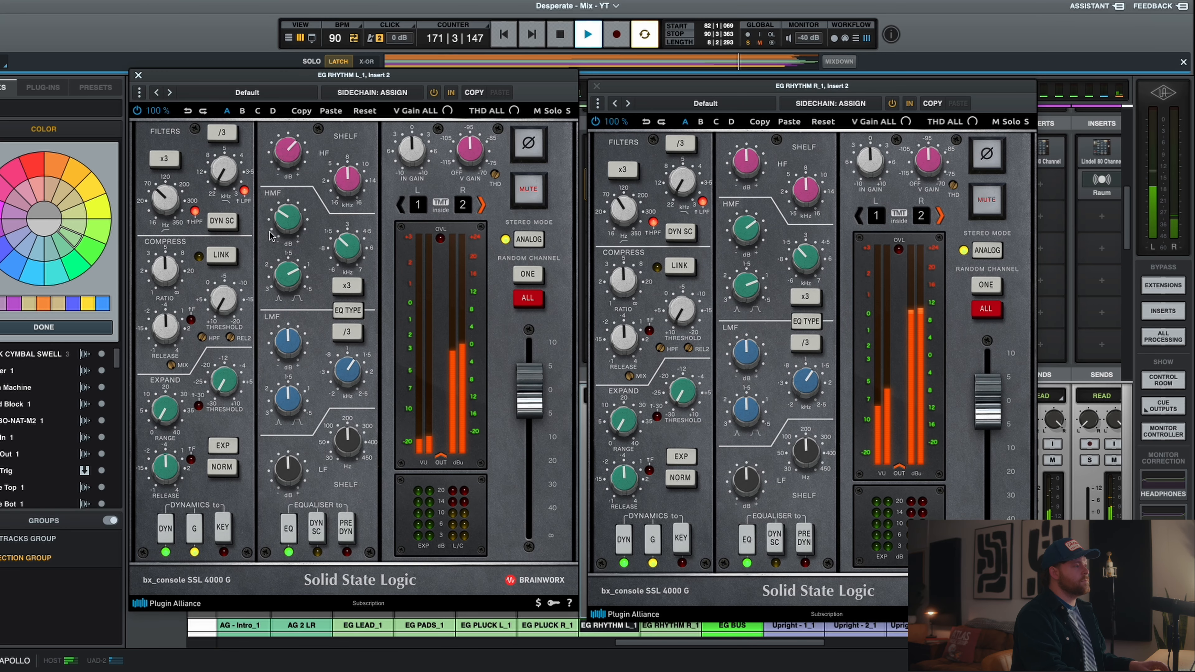
# Close the EG RHYTHM R_1 console, add R_1 to the solo to hear both rhythm guitars together, and stop playback.
pyautogui.click(596, 85)
pyautogui.click(659, 460)
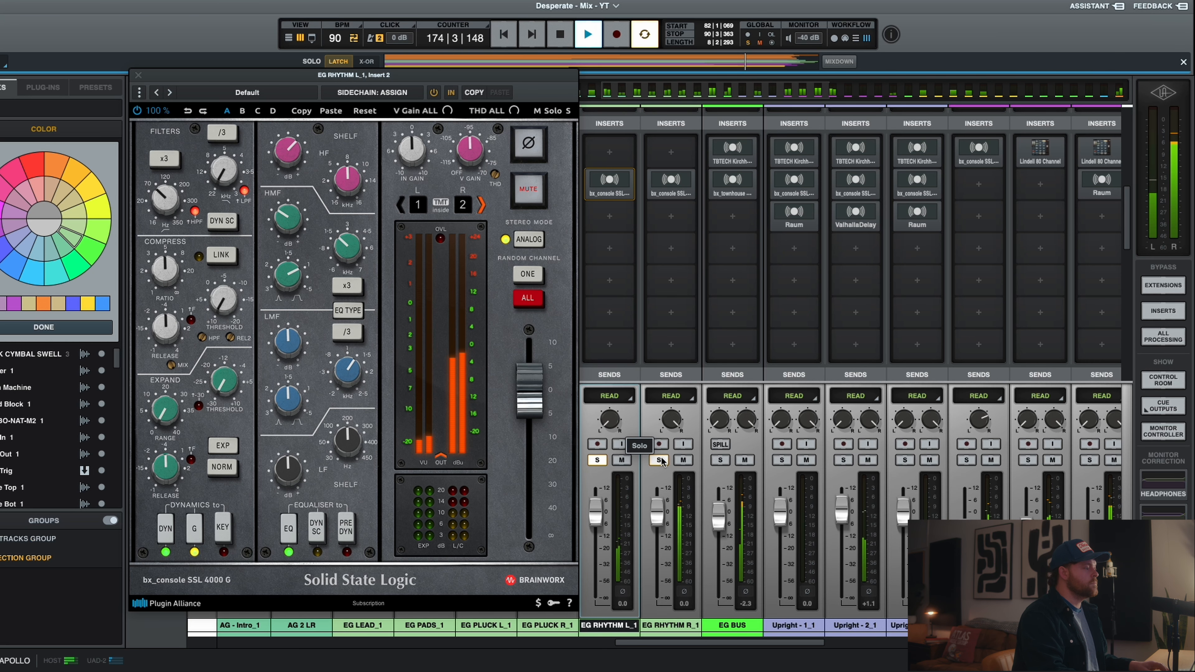
pyautogui.press('space')
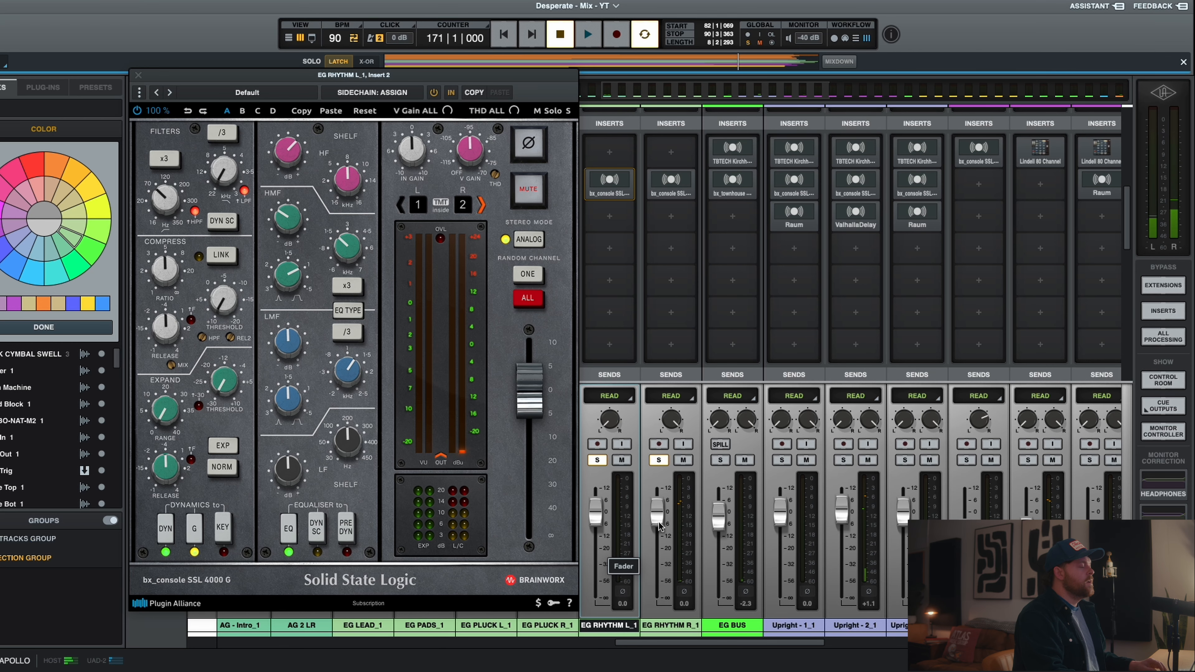
# Reopen the EG RHYTHM R_1 console to compare its HMF boost with the cut on L_1, and close it.
pyautogui.moveTo(686, 180)
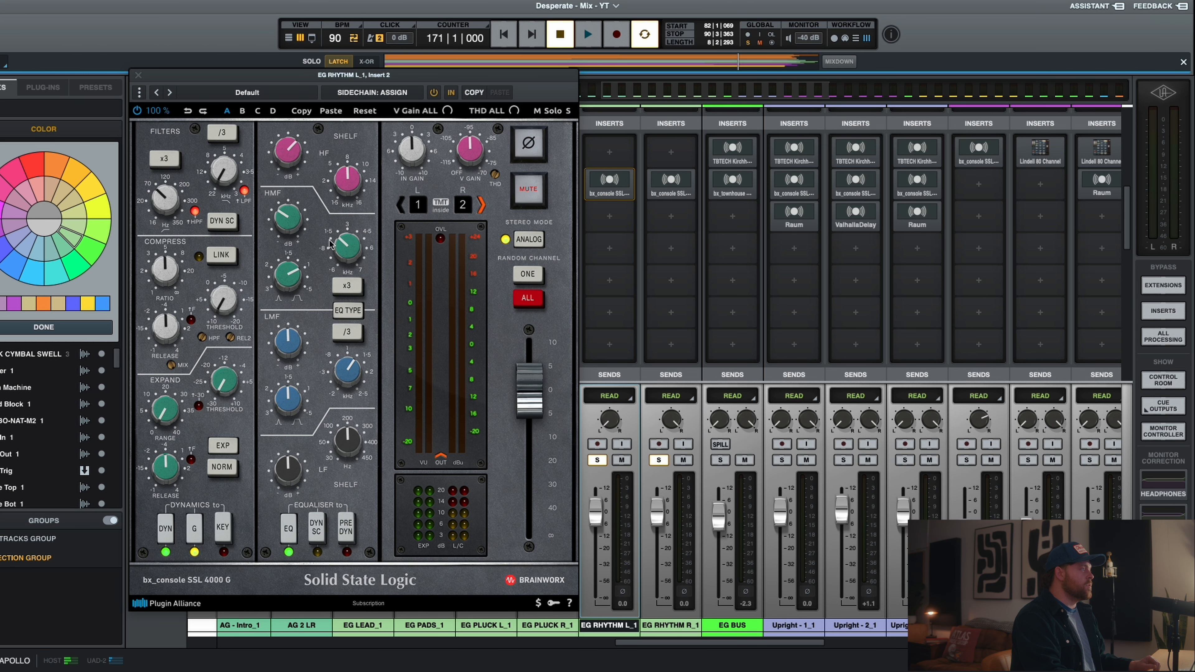
pyautogui.click(672, 180)
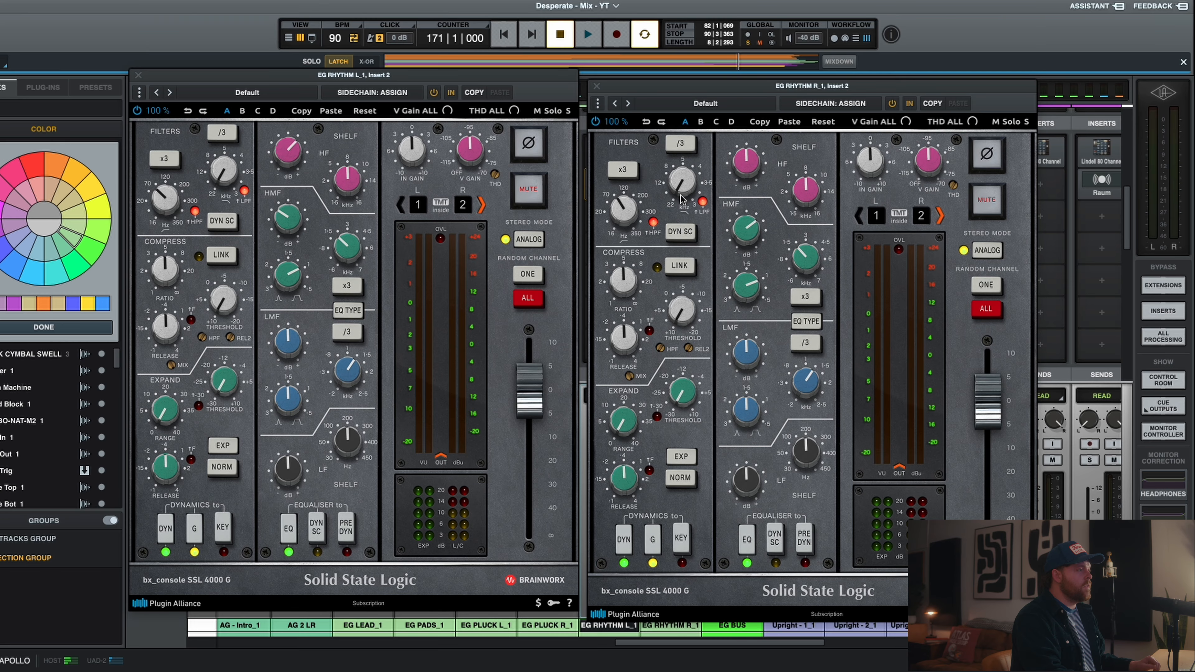
pyautogui.click(753, 246)
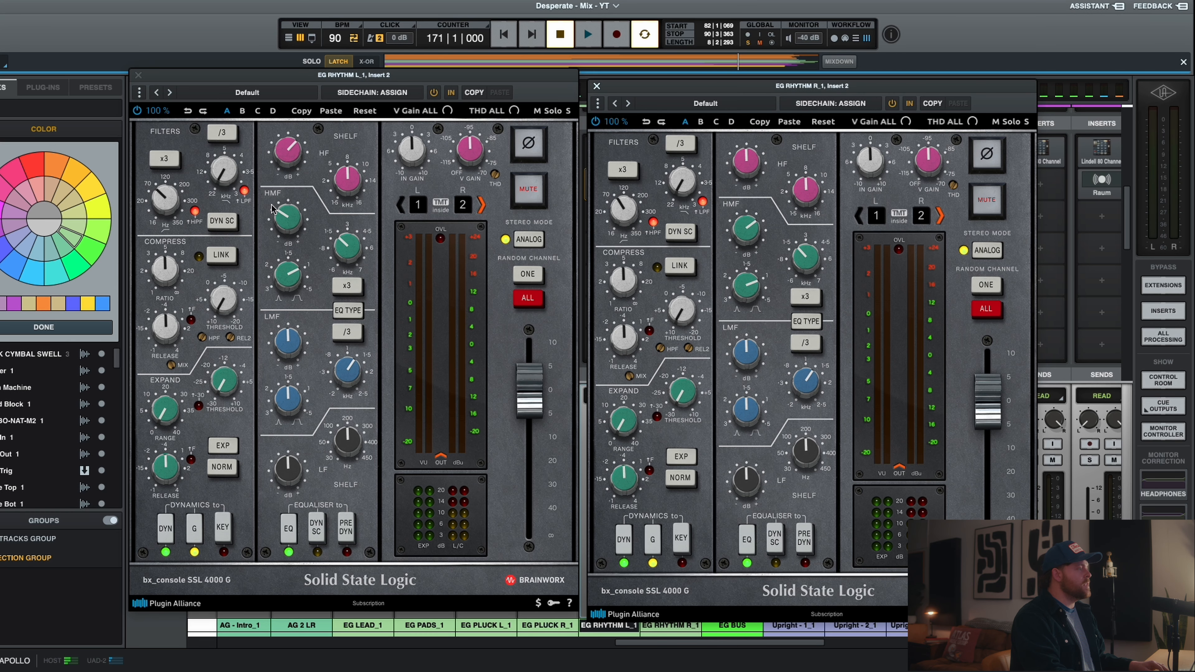
pyautogui.click(597, 86)
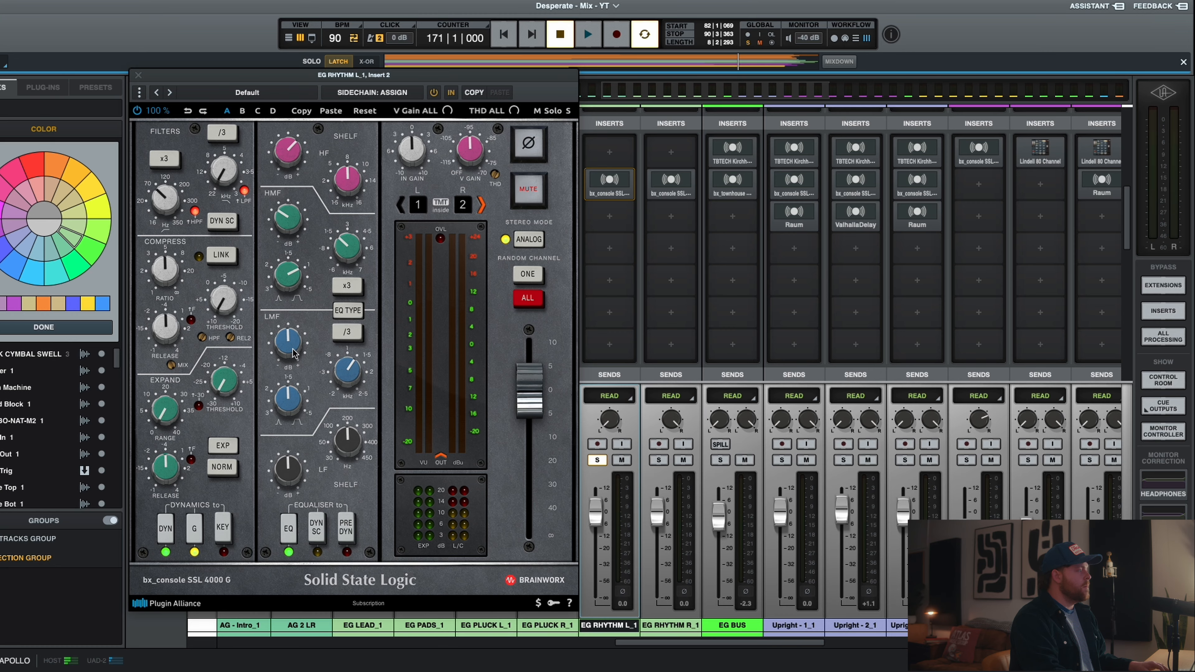
# Boost the LMF gain on EG RHYTHM L_1 while looping playback, and sweep the LMF frequency up and down before settling on a lower one.
pyautogui.press('space')
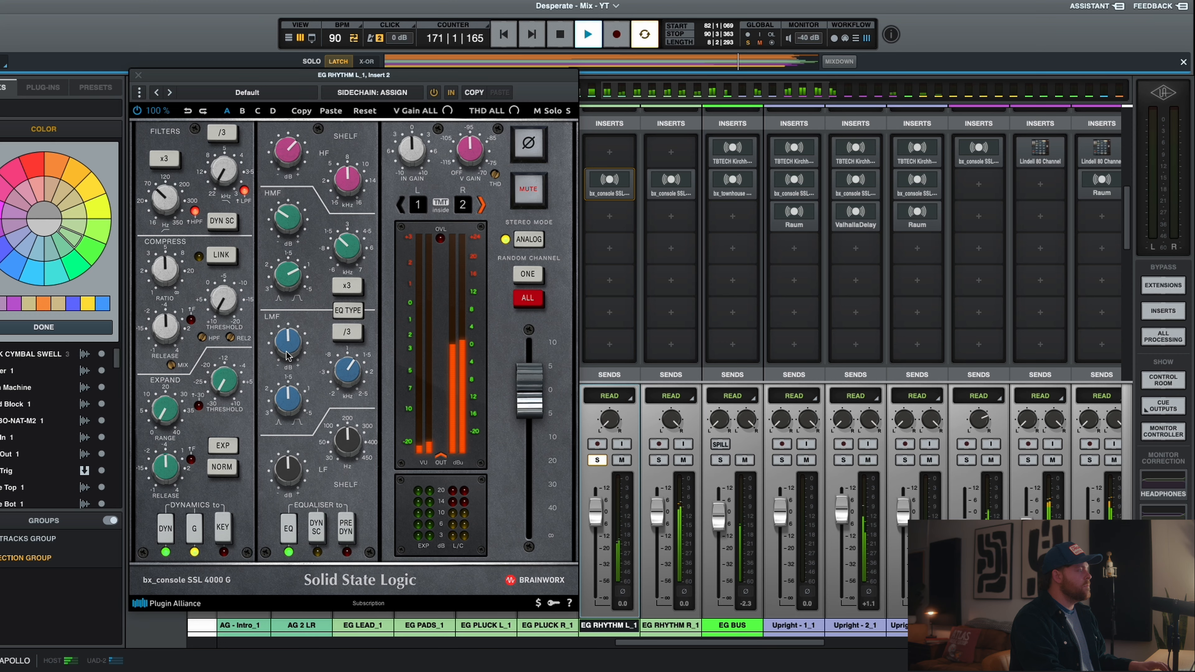
pyautogui.moveTo(288, 355); pyautogui.dragTo(290, 326)
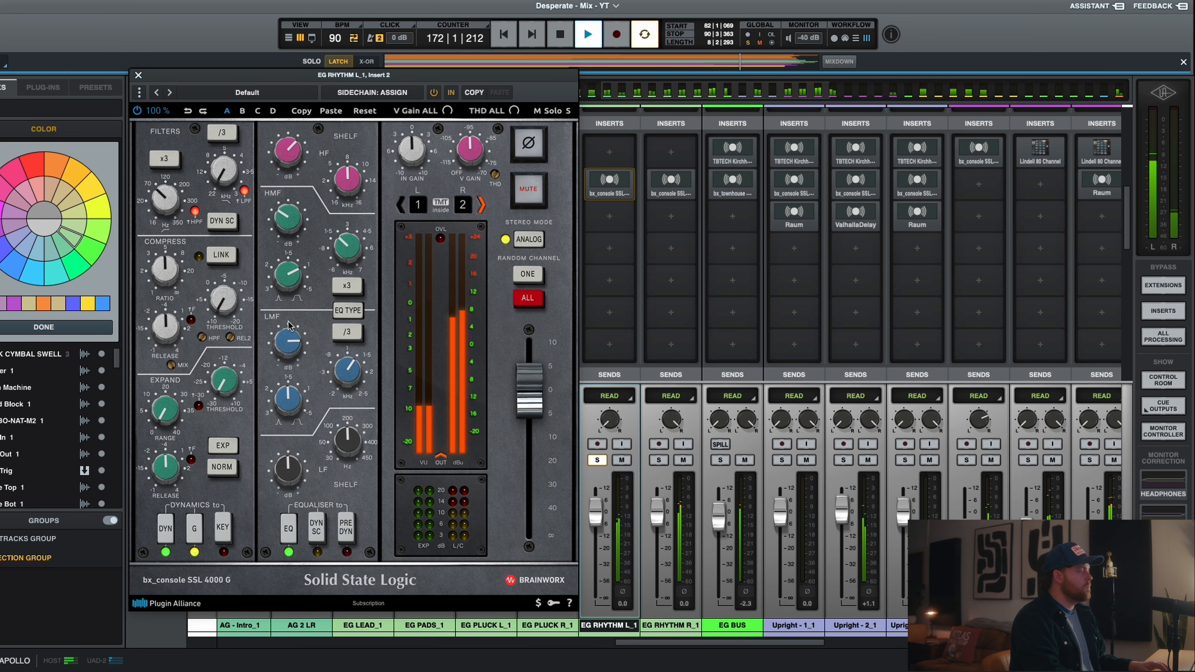
pyautogui.moveTo(350, 375); pyautogui.dragTo(333, 408)
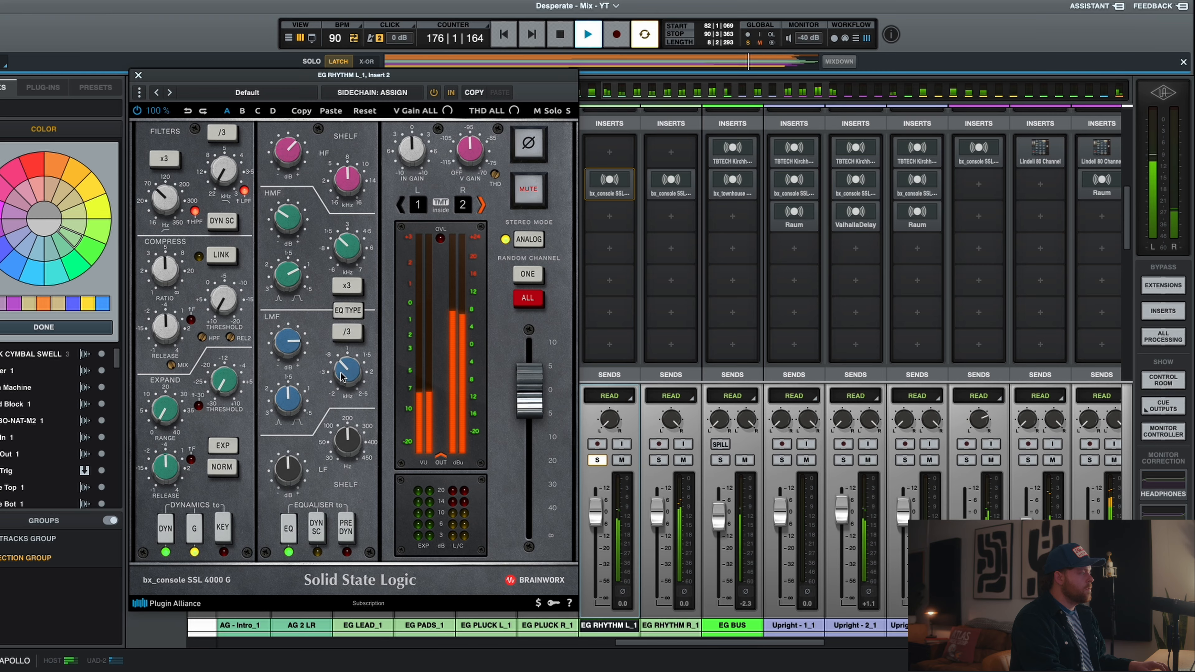
pyautogui.moveTo(343, 377); pyautogui.dragTo(345, 359)
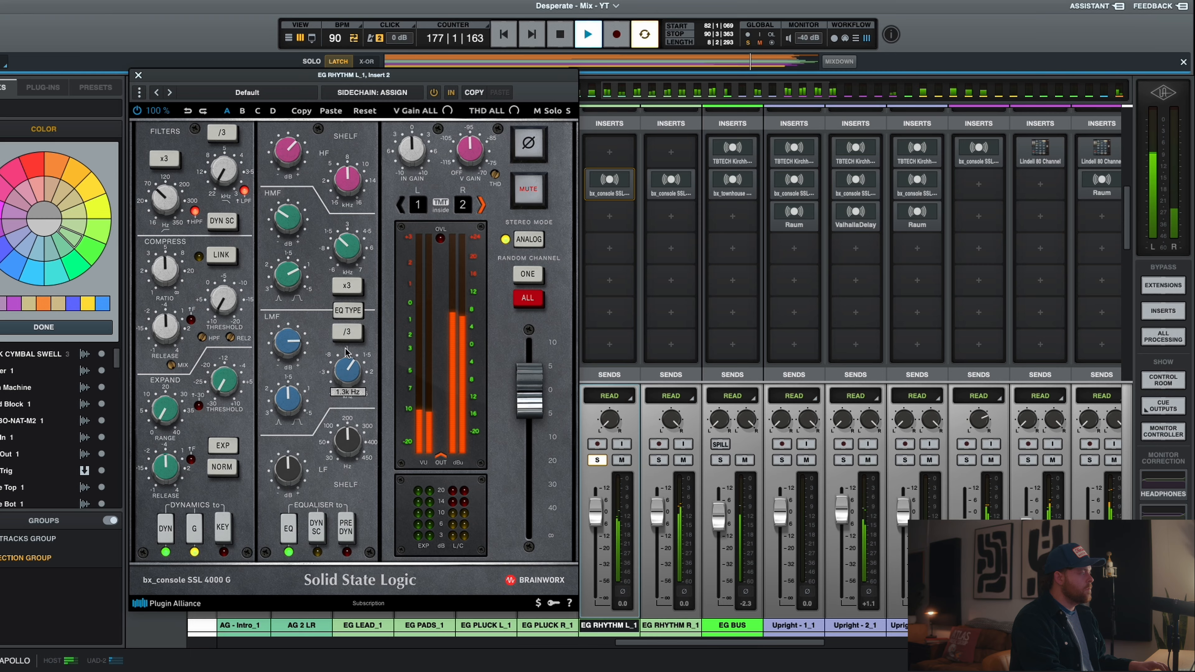
pyautogui.press('space')
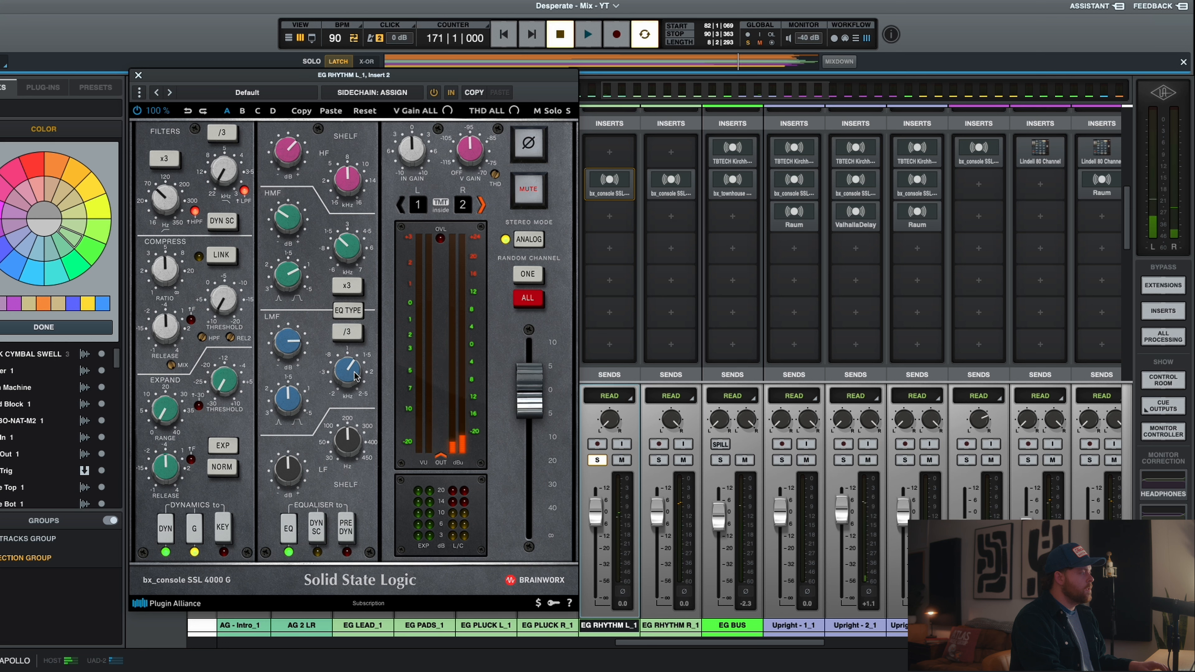
pyautogui.press('space')
pyautogui.moveTo(359, 380); pyautogui.dragTo(333, 387)
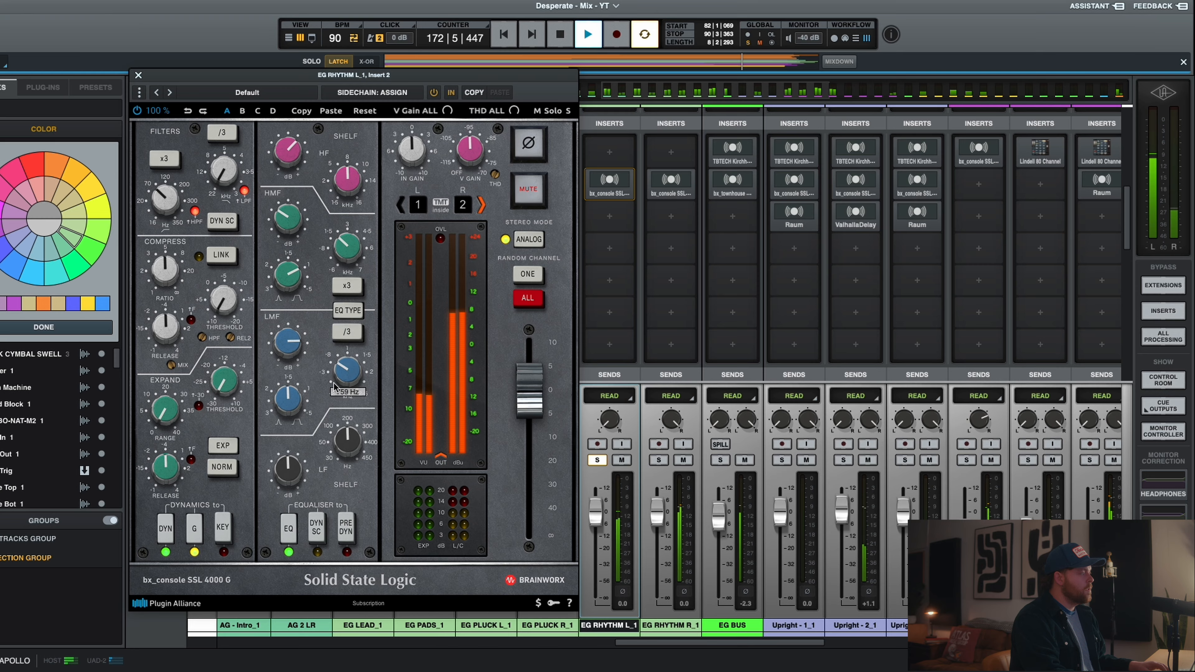
pyautogui.press('space')
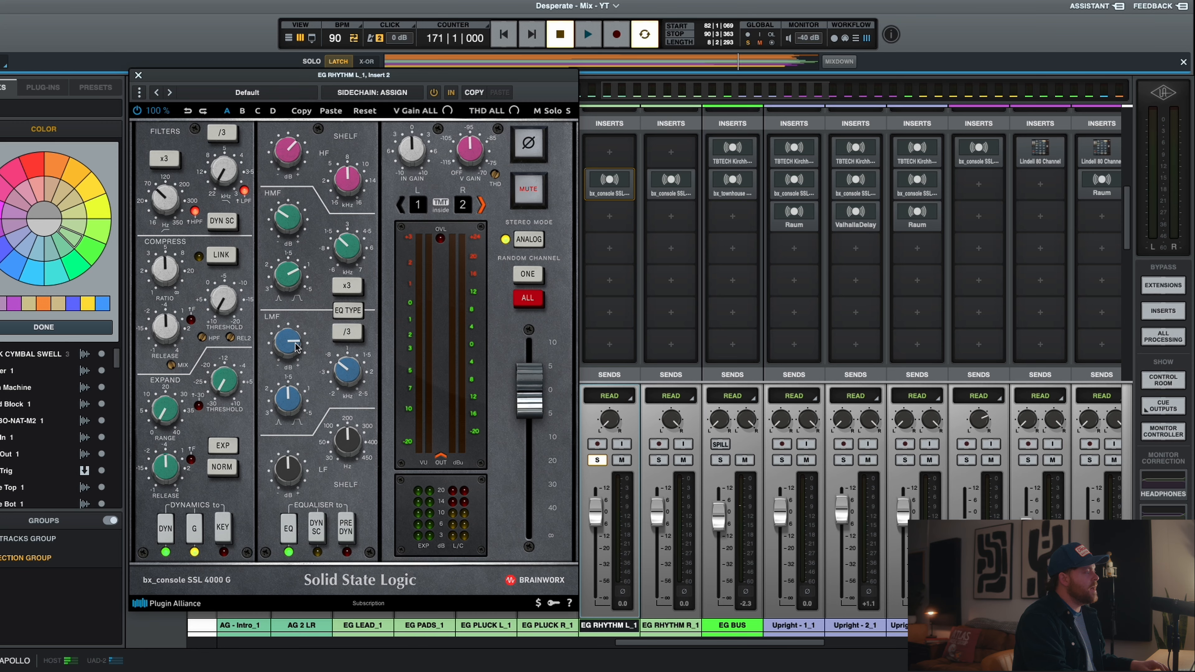
# Ease the LMF boost on EG RHYTHM L_1 back to about +7.6 dB while listening to the loop.
pyautogui.press('space')
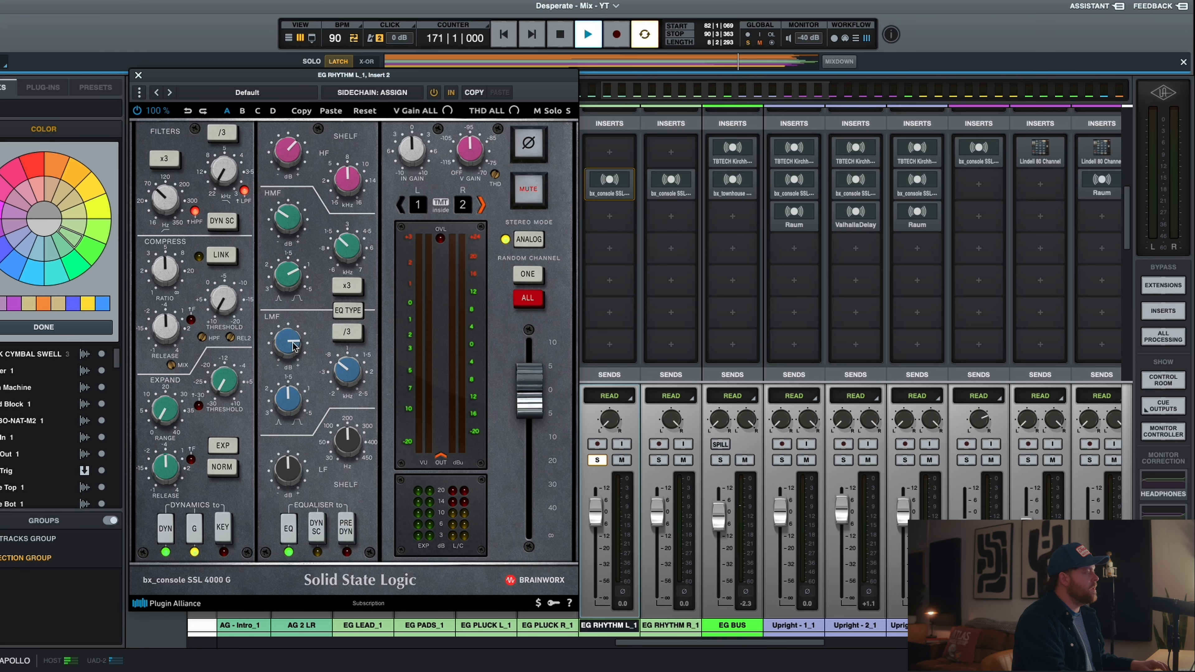
pyautogui.moveTo(296, 347); pyautogui.dragTo(289, 354)
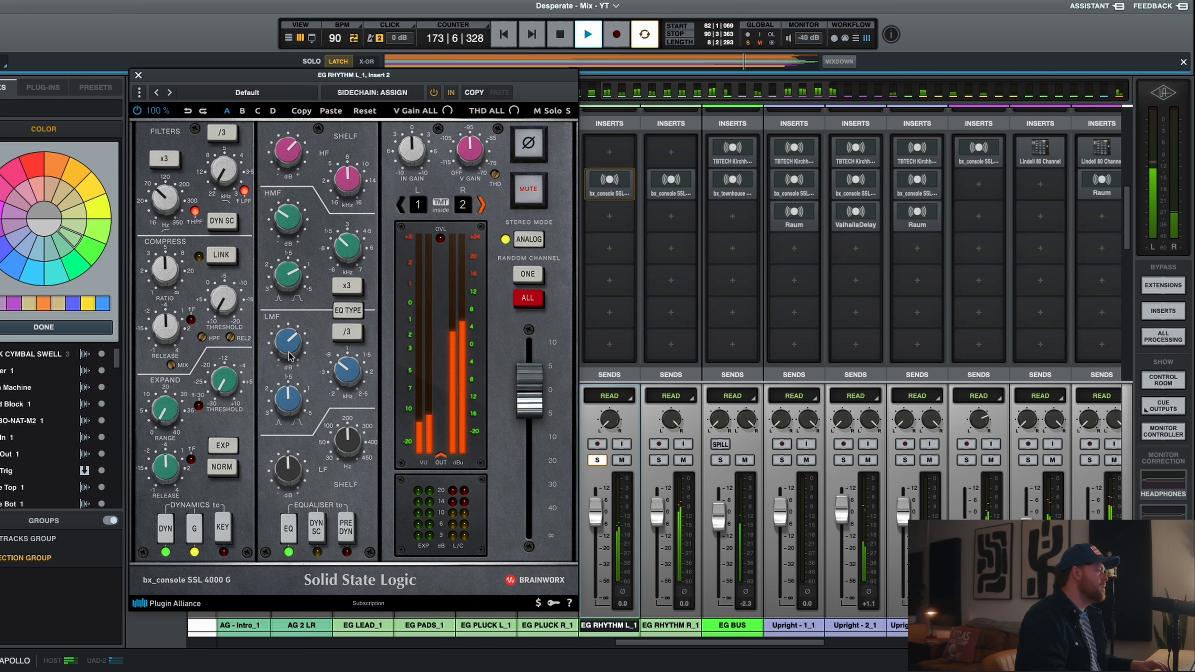
pyautogui.moveTo(289, 353); pyautogui.dragTo(289, 353)
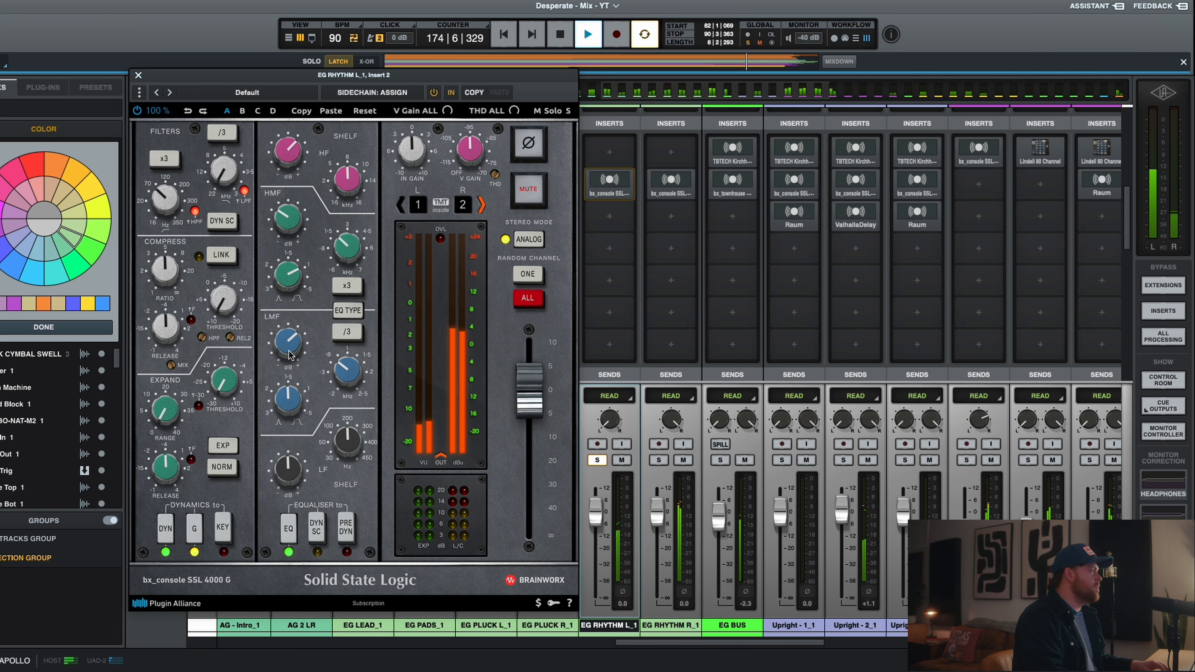
pyautogui.press('space')
# Lower the HF frequency on EG RHYTHM L_1, try a strong HF boost during playback, and reduce it to a mild boost.
pyautogui.click(292, 160)
pyautogui.moveTo(293, 160); pyautogui.dragTo(289, 170)
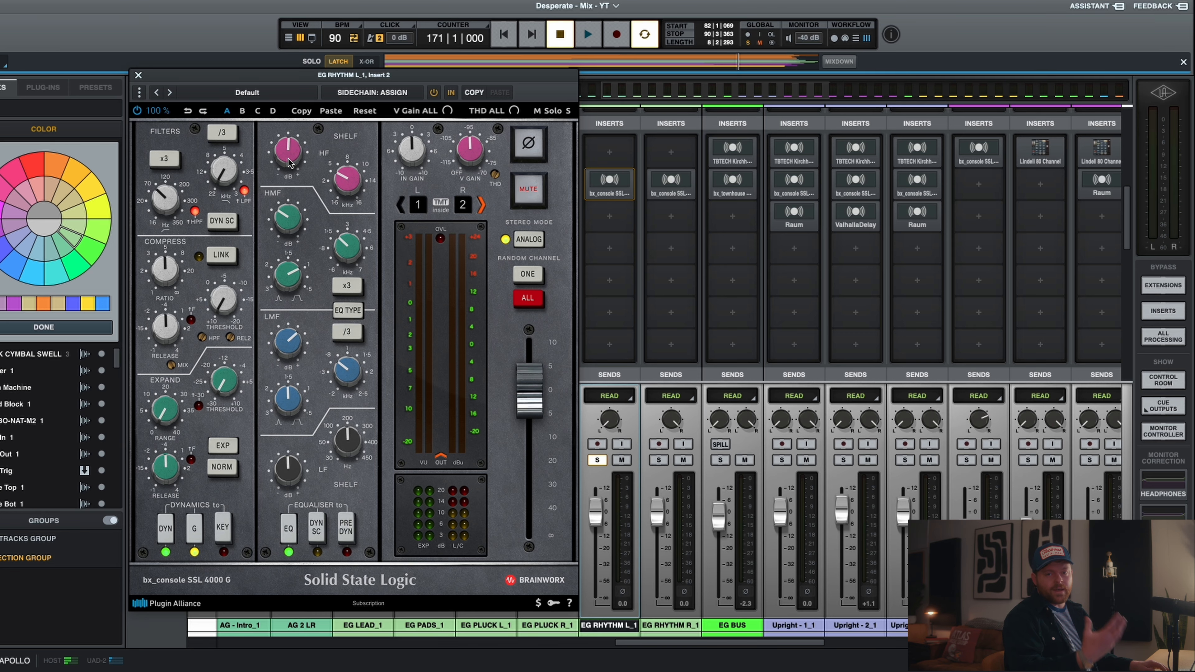
pyautogui.press('space')
pyautogui.moveTo(291, 148)
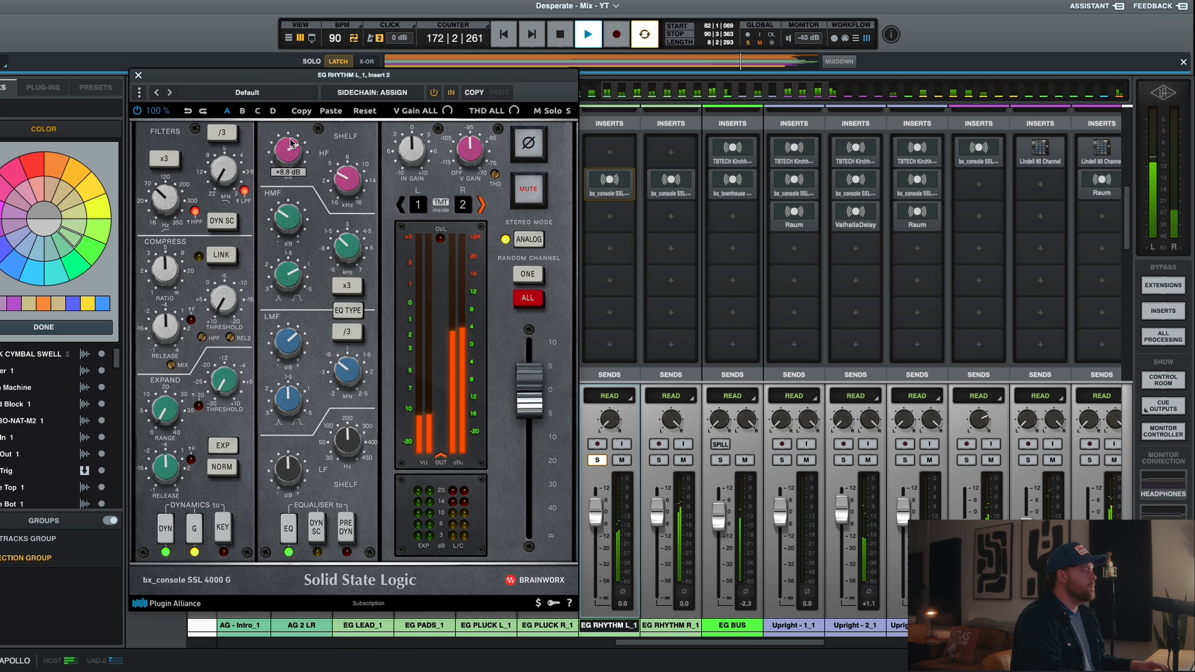
pyautogui.moveTo(291, 146); pyautogui.dragTo(289, 170)
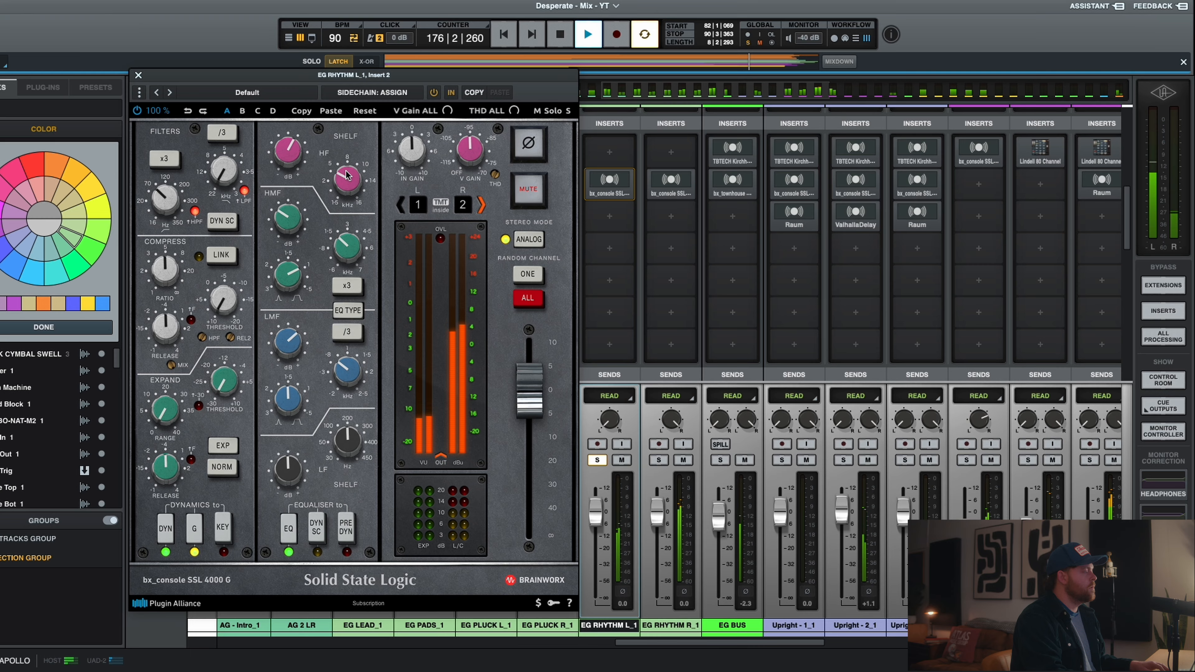
pyautogui.press('space')
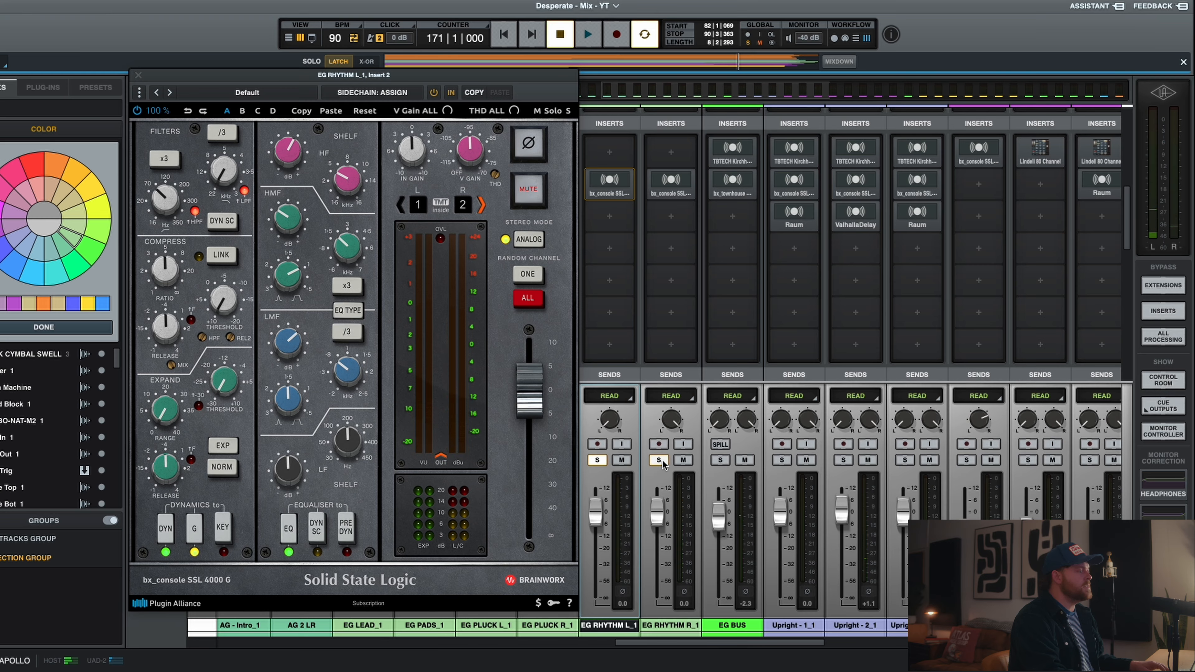
# Solo EG RHYTHM R_1 together with EG RHYTHM L_1 and audition both rhythm guitars.
pyautogui.press('space')
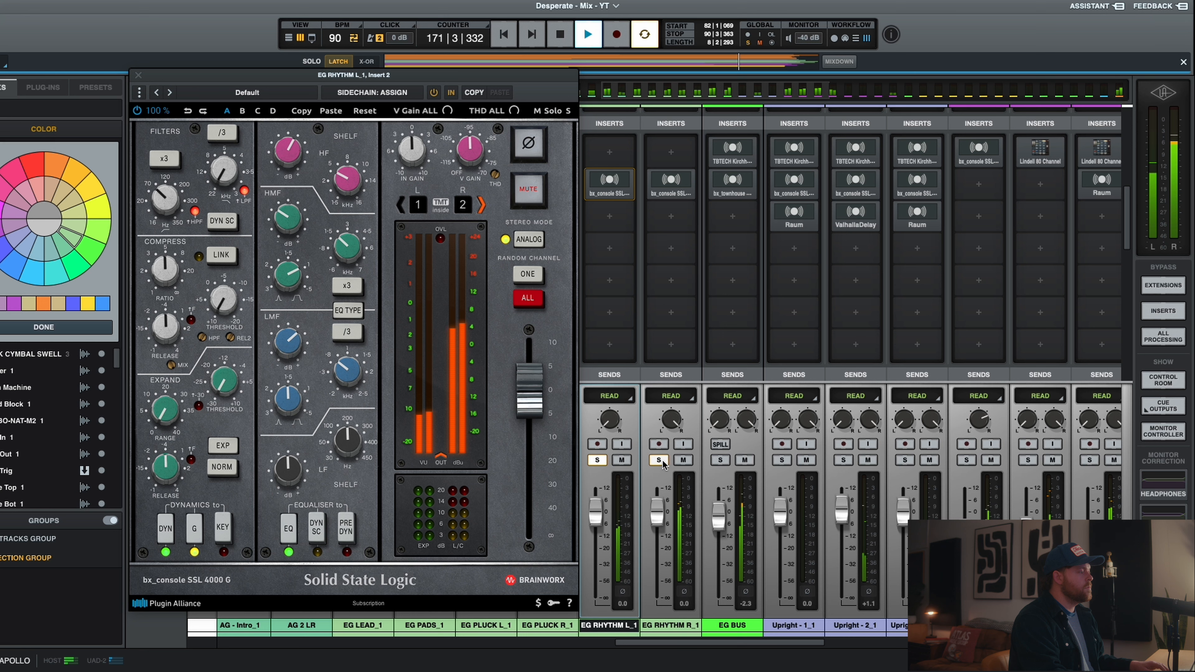
pyautogui.click(659, 460)
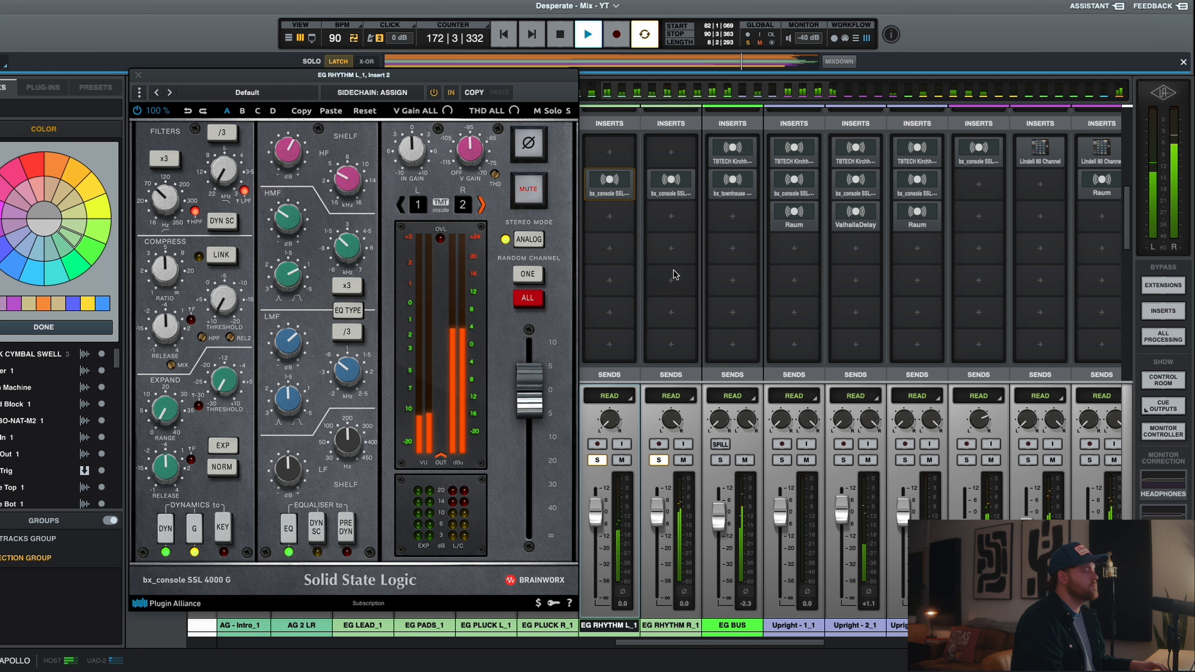
pyautogui.press('space')
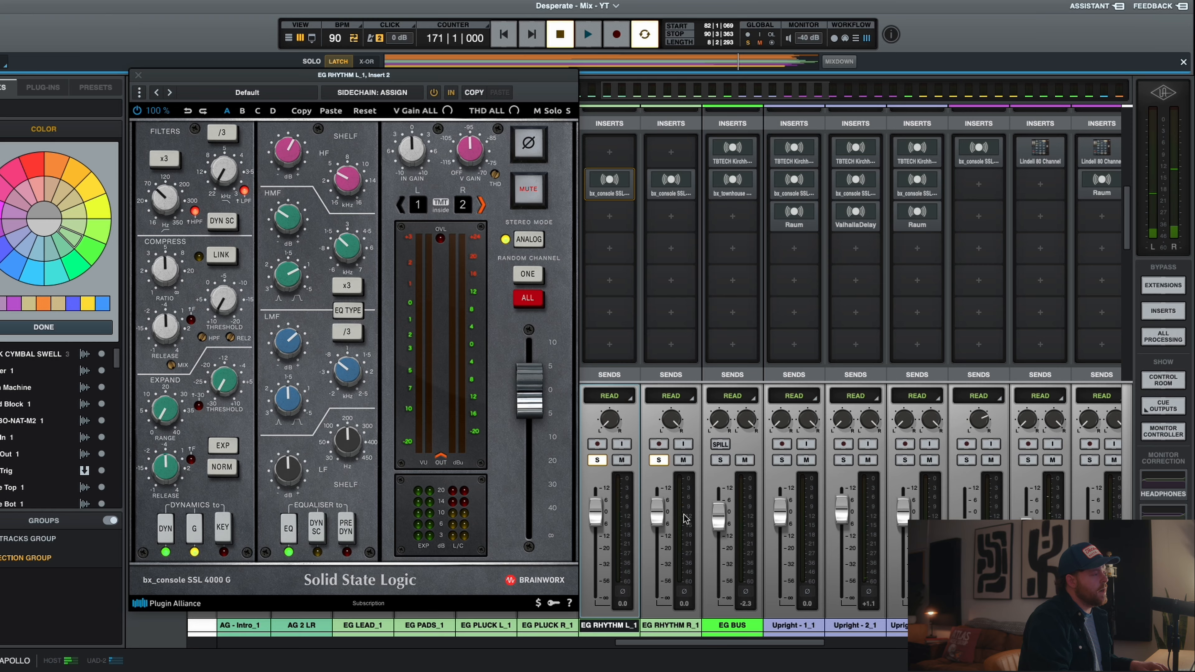
# Open the EG RHYTHM R_1 console beside L_1 and lower its LMF frequency to match the L_1 setting.
pyautogui.click(682, 177)
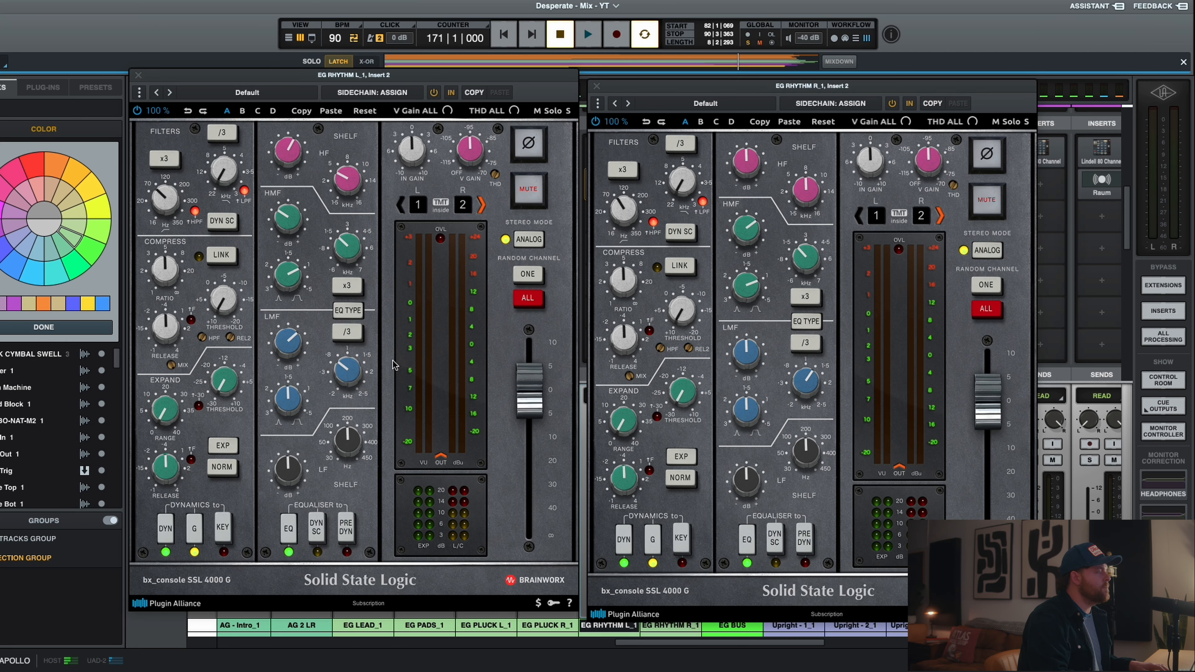
pyautogui.click(346, 374)
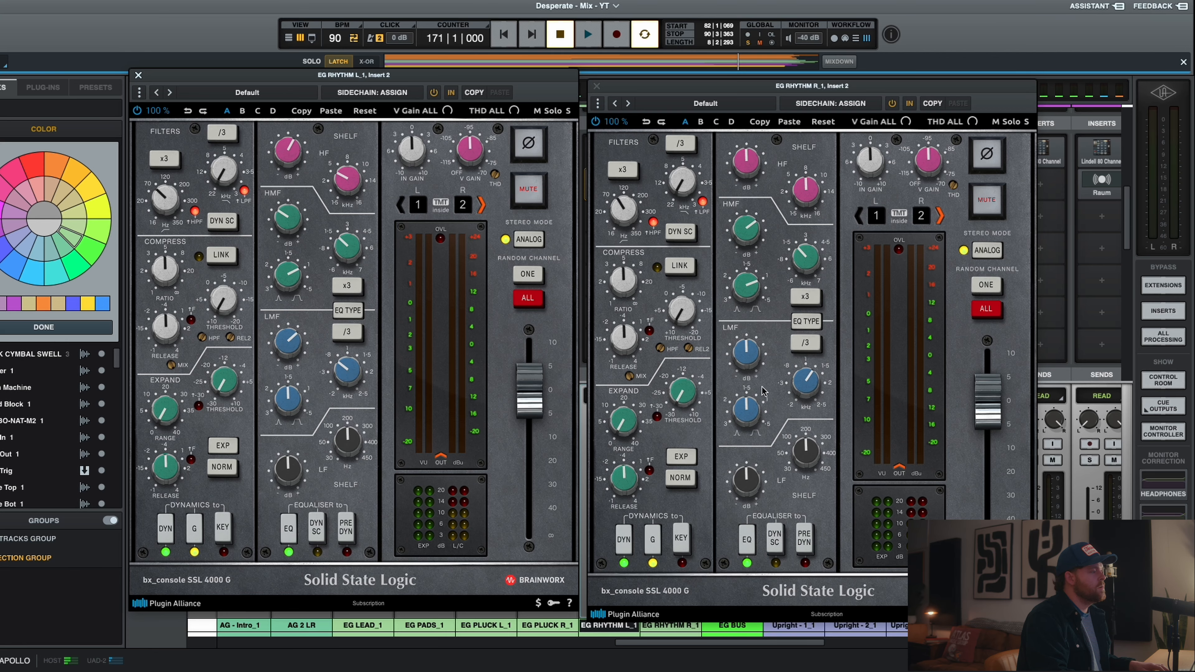
pyautogui.click(798, 380)
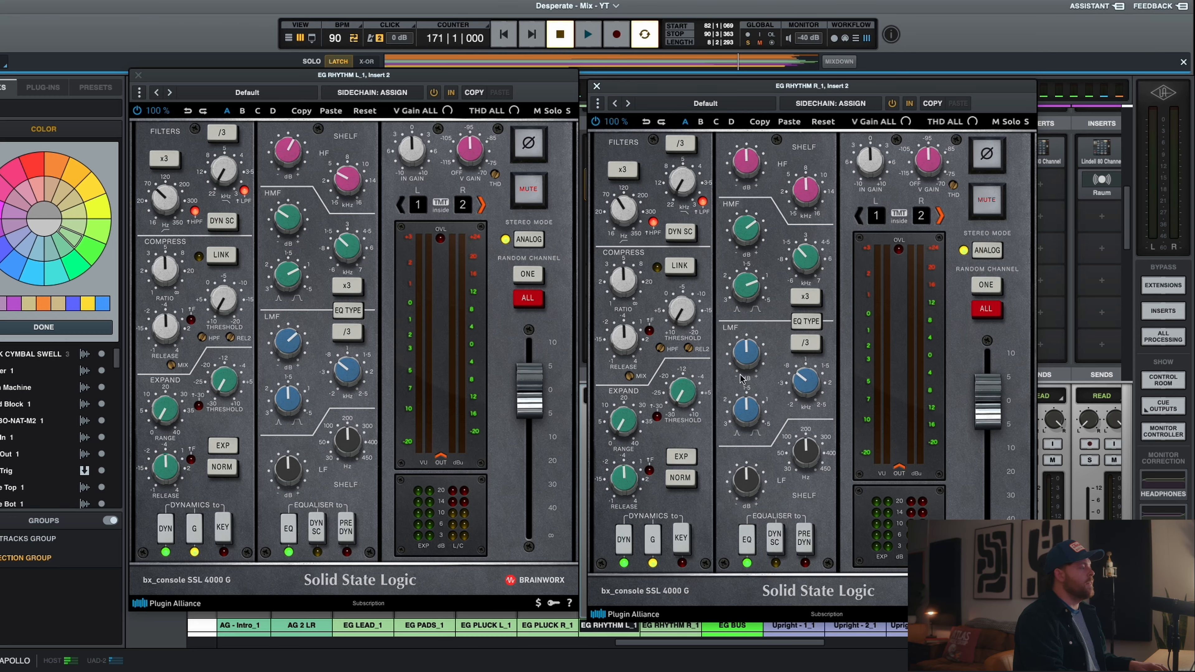
# Cut the LMF gain on EG RHYTHM R_1 to mirror the L_1 boost, audition both guitars, and close the R_1 console.
pyautogui.click(294, 351)
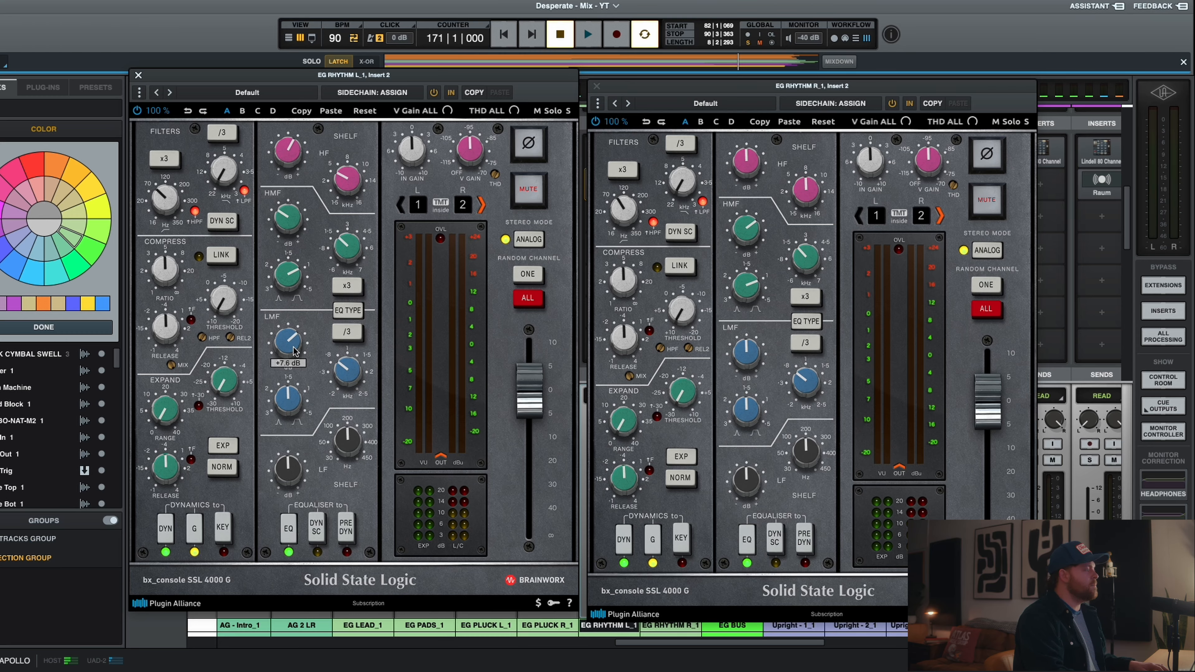
pyautogui.click(737, 361)
pyautogui.moveTo(735, 358); pyautogui.dragTo(732, 364)
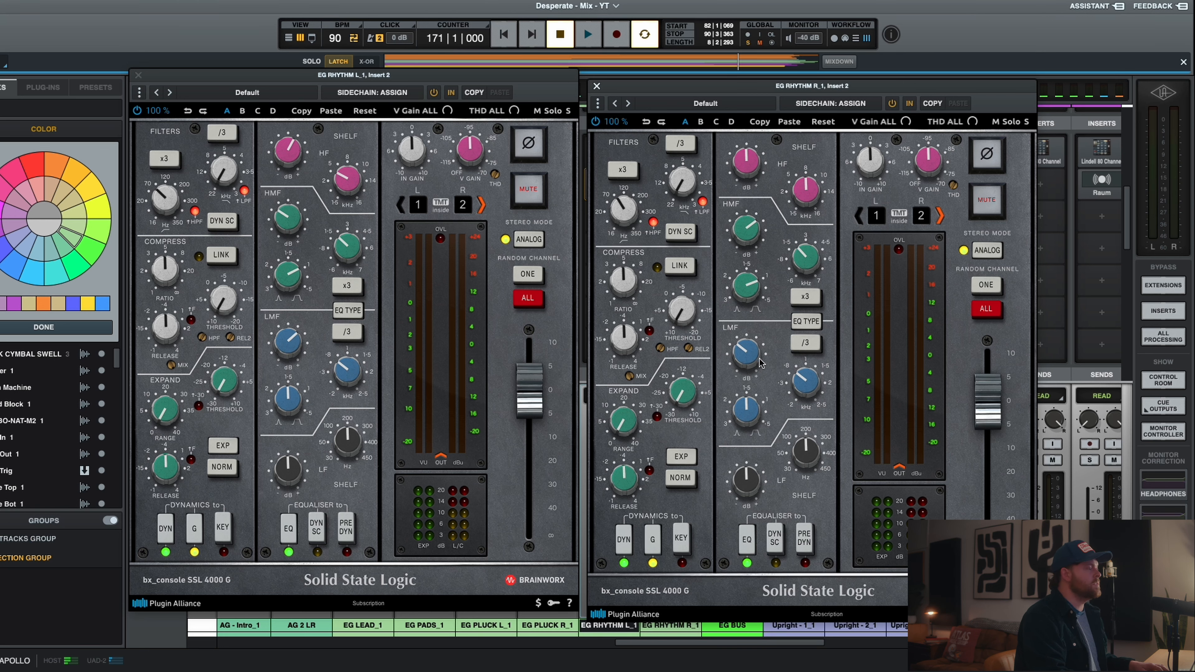
pyautogui.press('space')
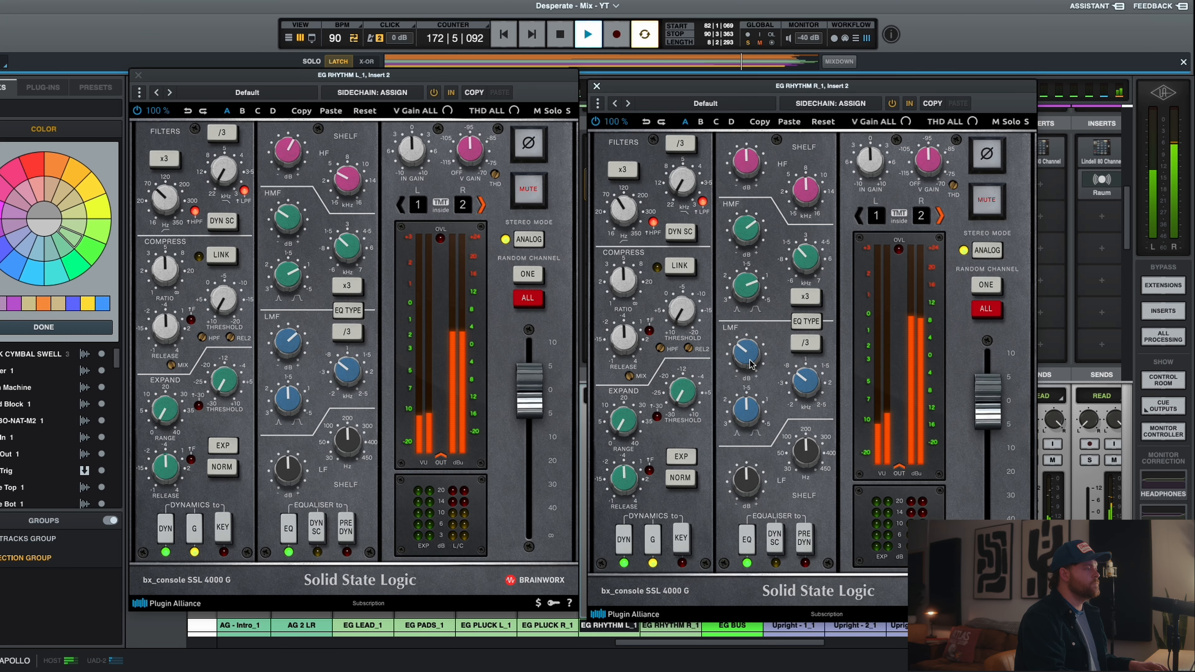
pyautogui.click(596, 86)
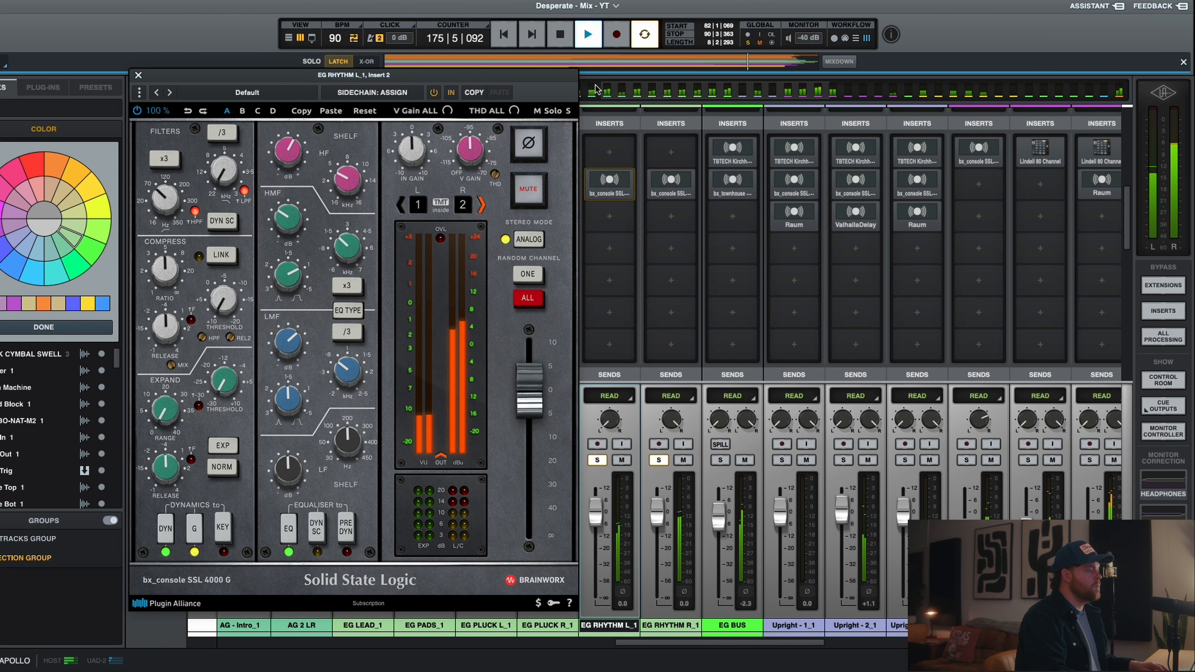
pyautogui.press('space')
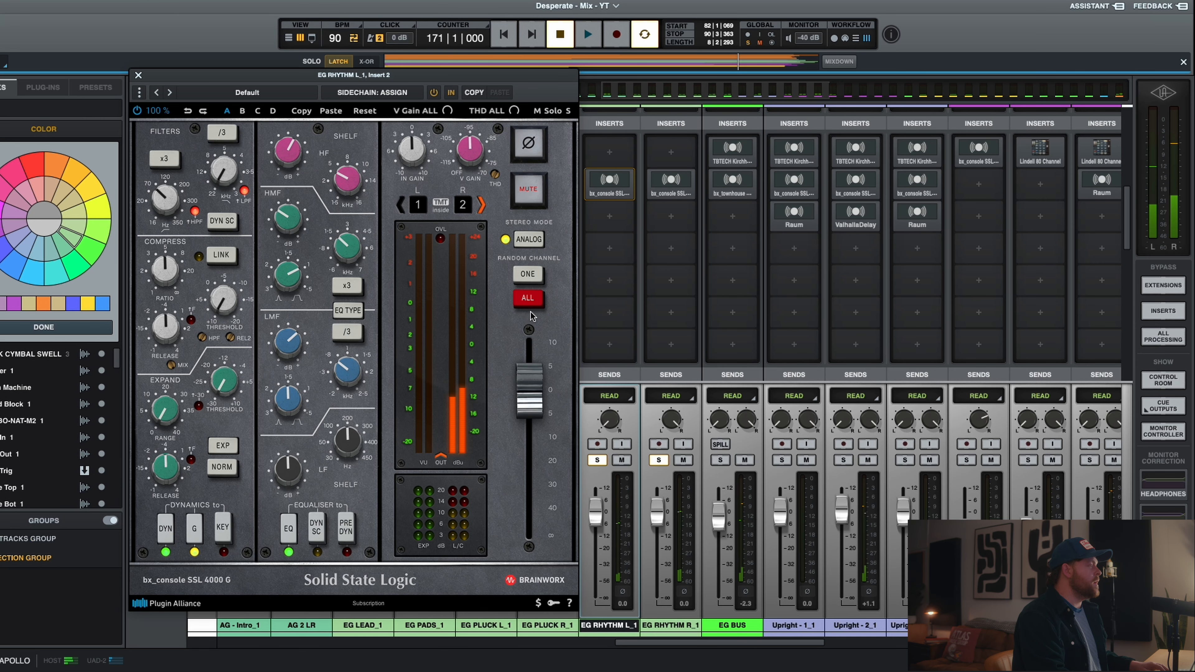
# Show only the EG RHYTHM R_1 console, lower its output fader during playback to balance it against L_1, and close the plug-in.
pyautogui.click(672, 180)
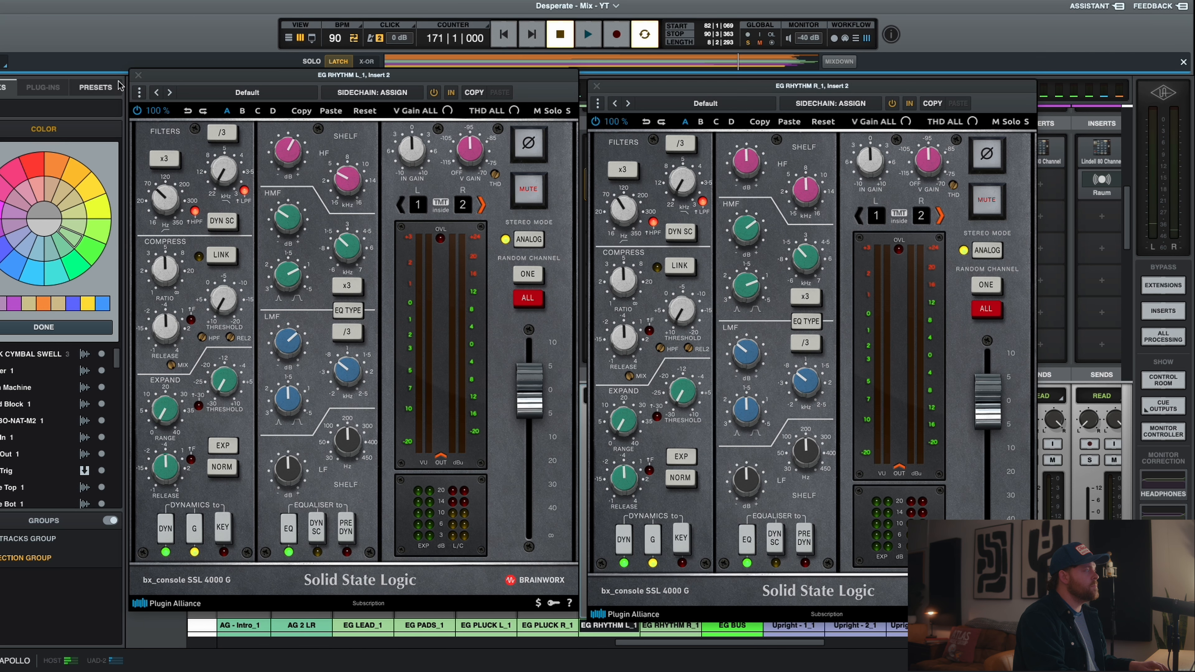
pyautogui.click(138, 75)
pyautogui.moveTo(752, 84); pyautogui.dragTo(285, 72)
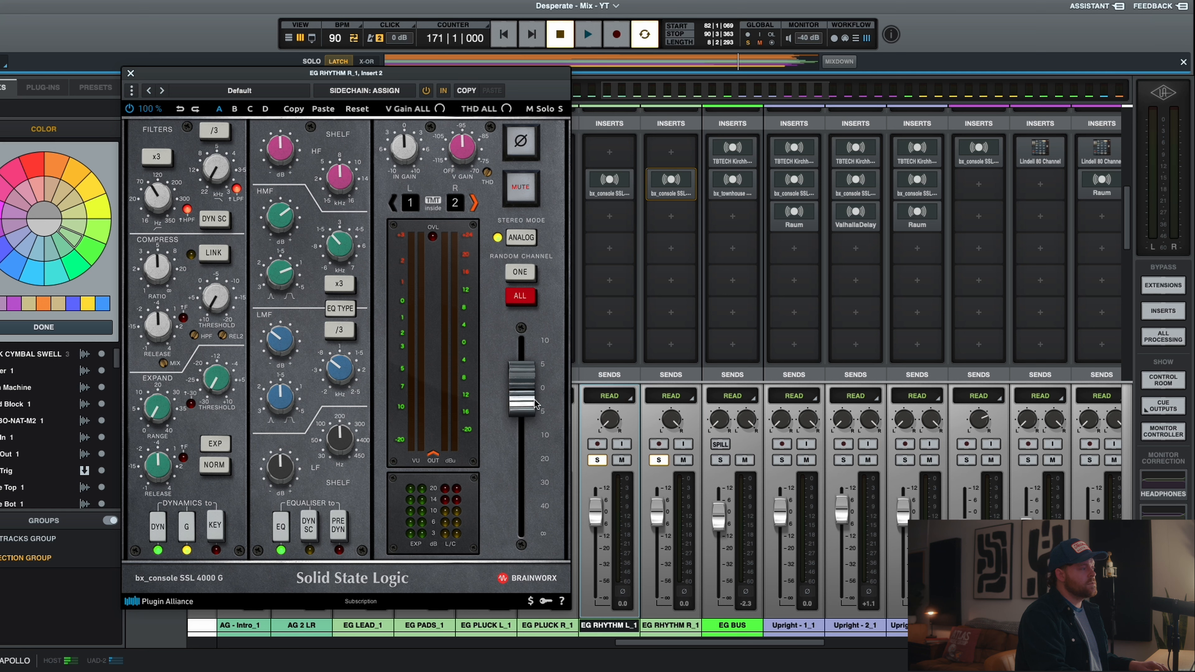
pyautogui.press('space')
pyautogui.moveTo(529, 404); pyautogui.dragTo(526, 421)
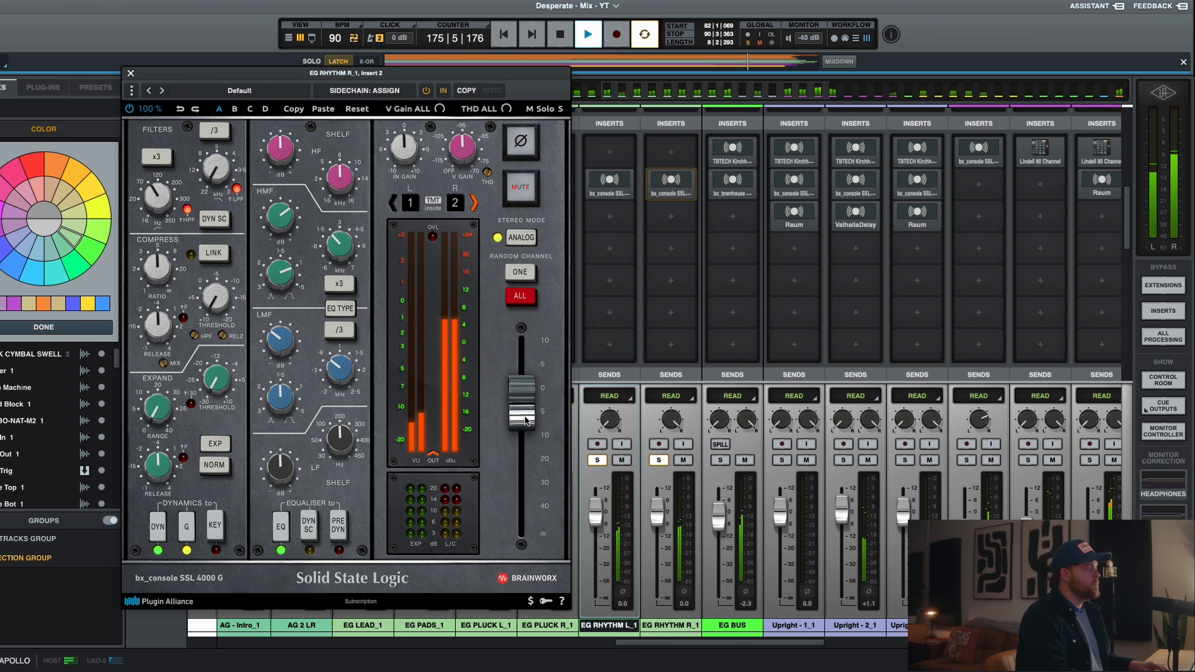
pyautogui.press('space')
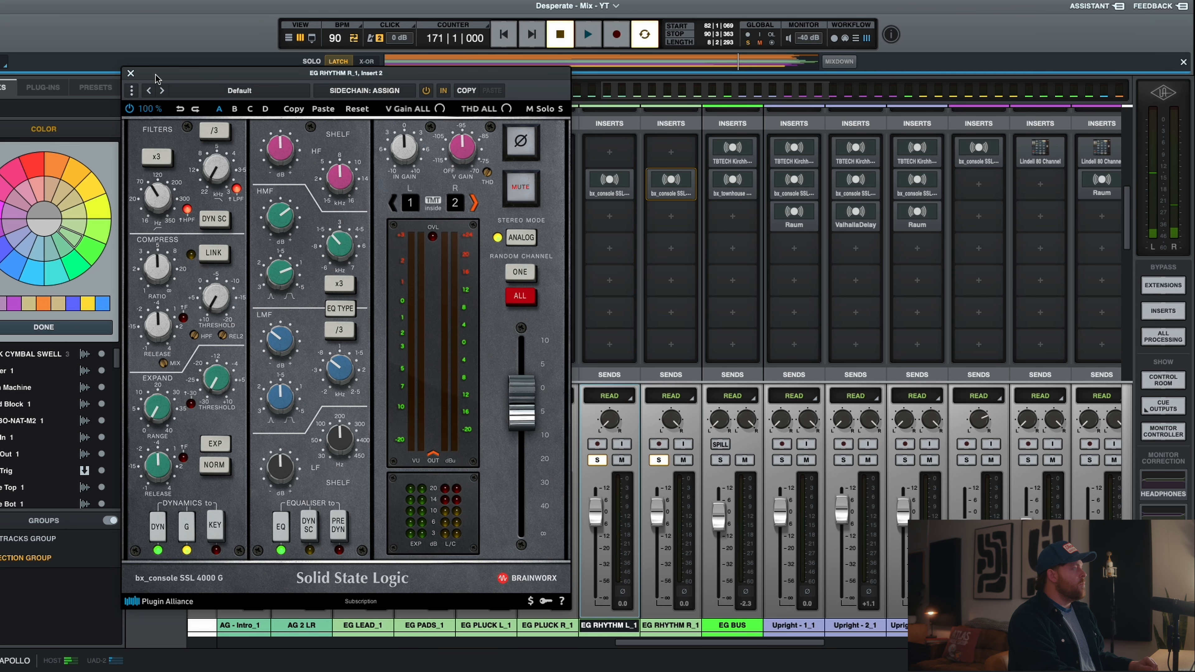
pyautogui.click(131, 75)
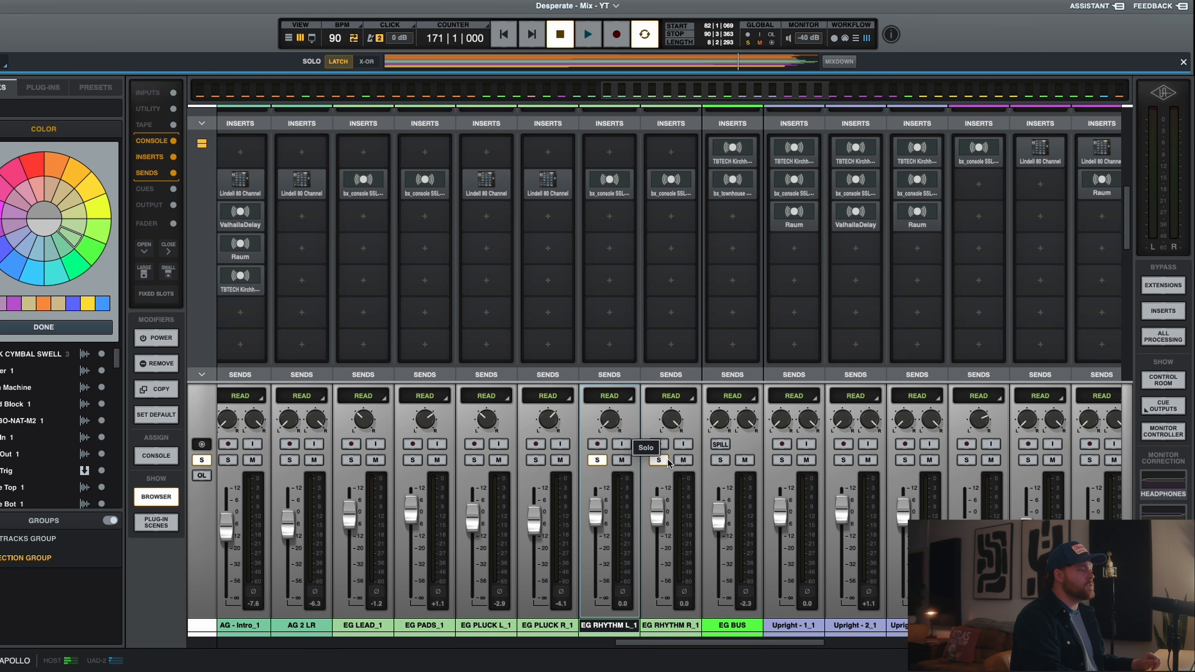
# Clear the rhythm guitar solos, select both rhythm tracks, try raised levels in the full mix, and set both faders to -4.8.
pyautogui.click(595, 461)
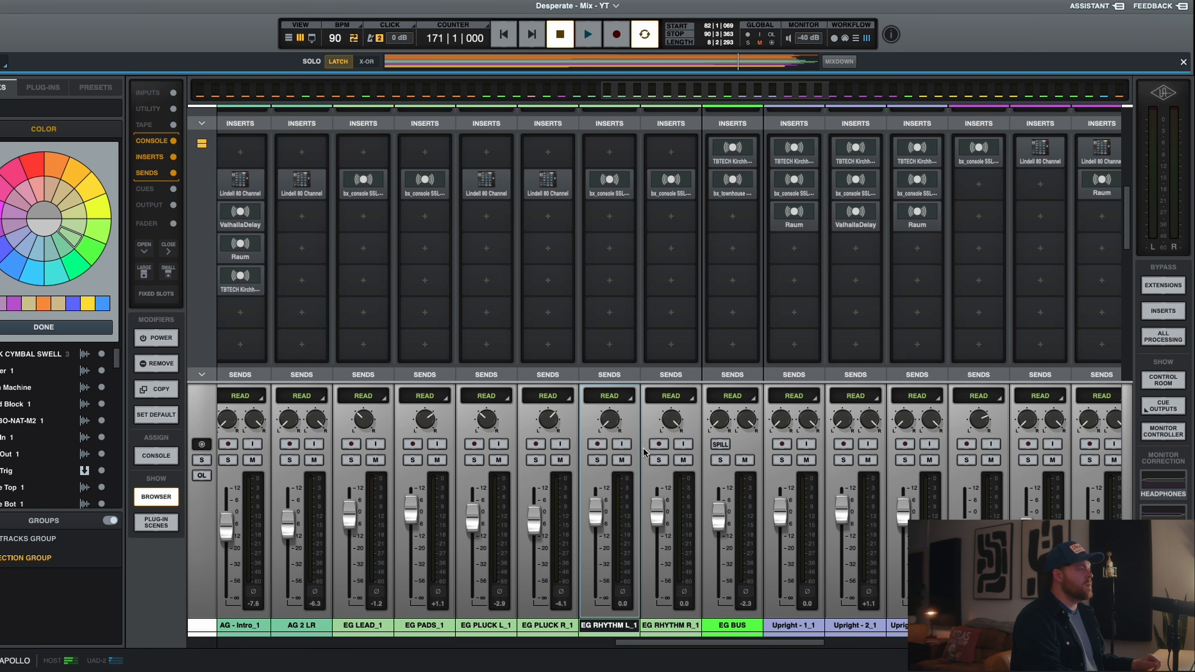
pyautogui.press('space')
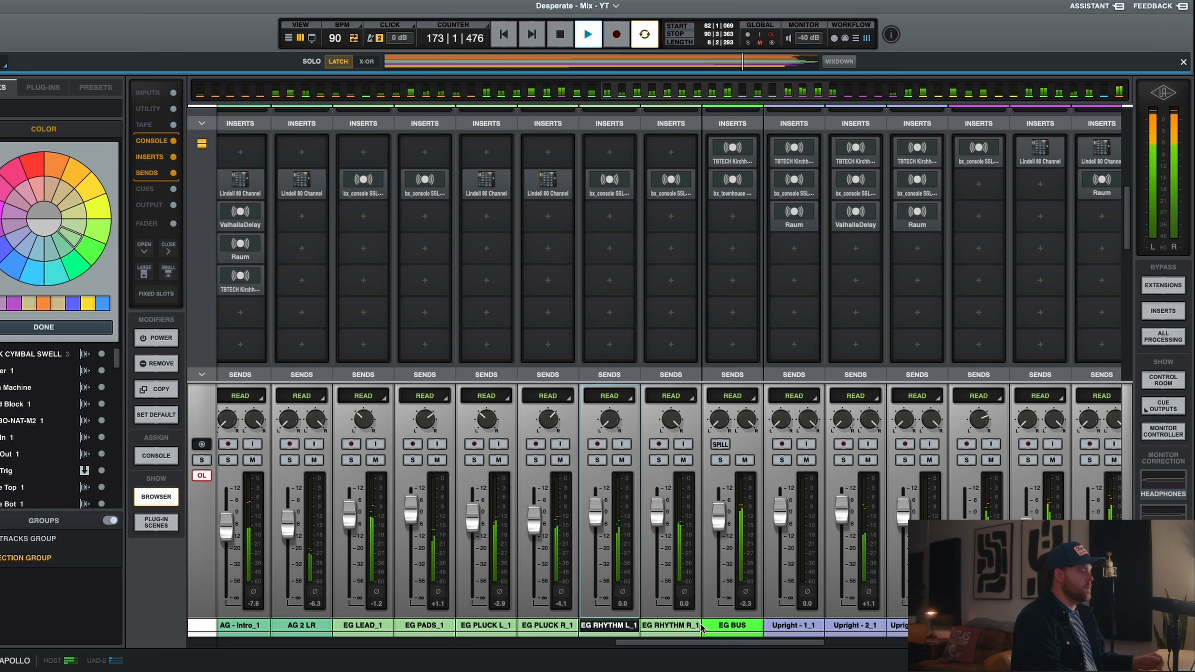
pyautogui.keyDown('shift'); pyautogui.click(686, 627); pyautogui.keyUp('shift')
pyautogui.moveTo(665, 524); pyautogui.dragTo(664, 498)
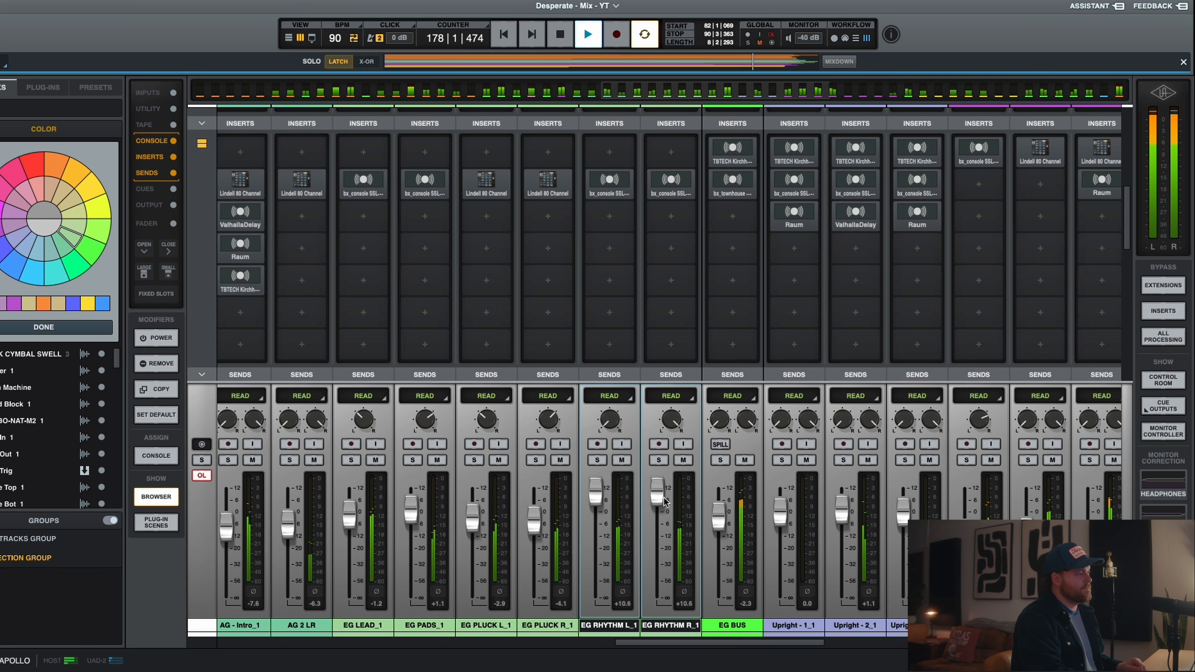
pyautogui.moveTo(664, 501); pyautogui.dragTo(662, 516)
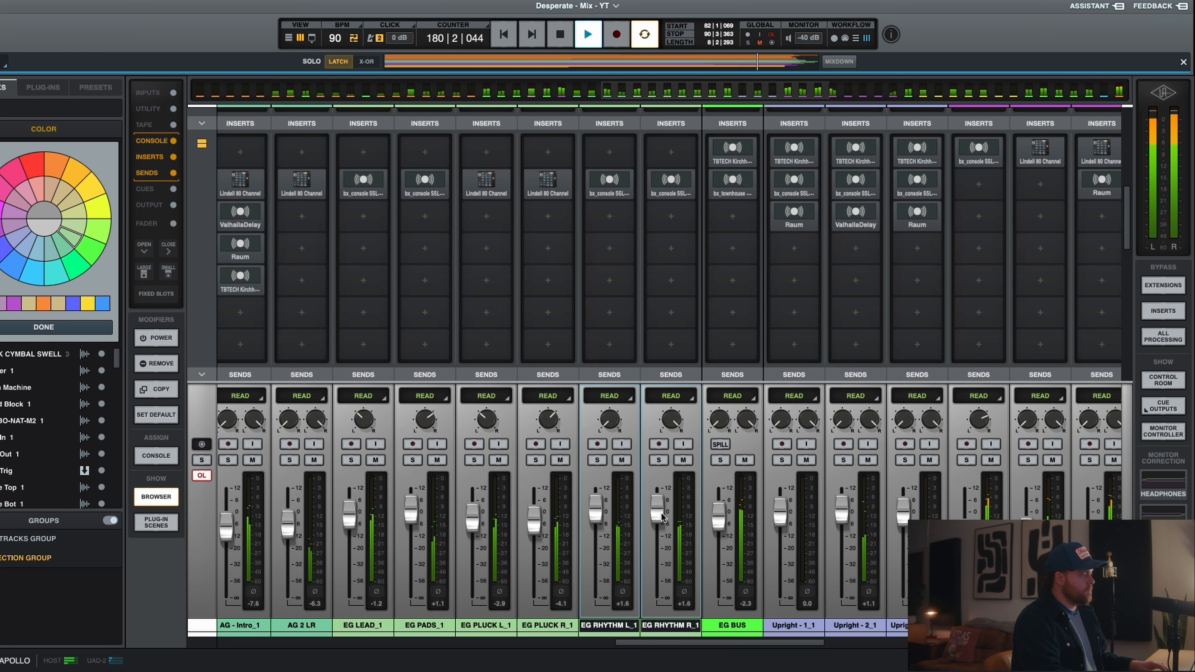
pyautogui.press('space')
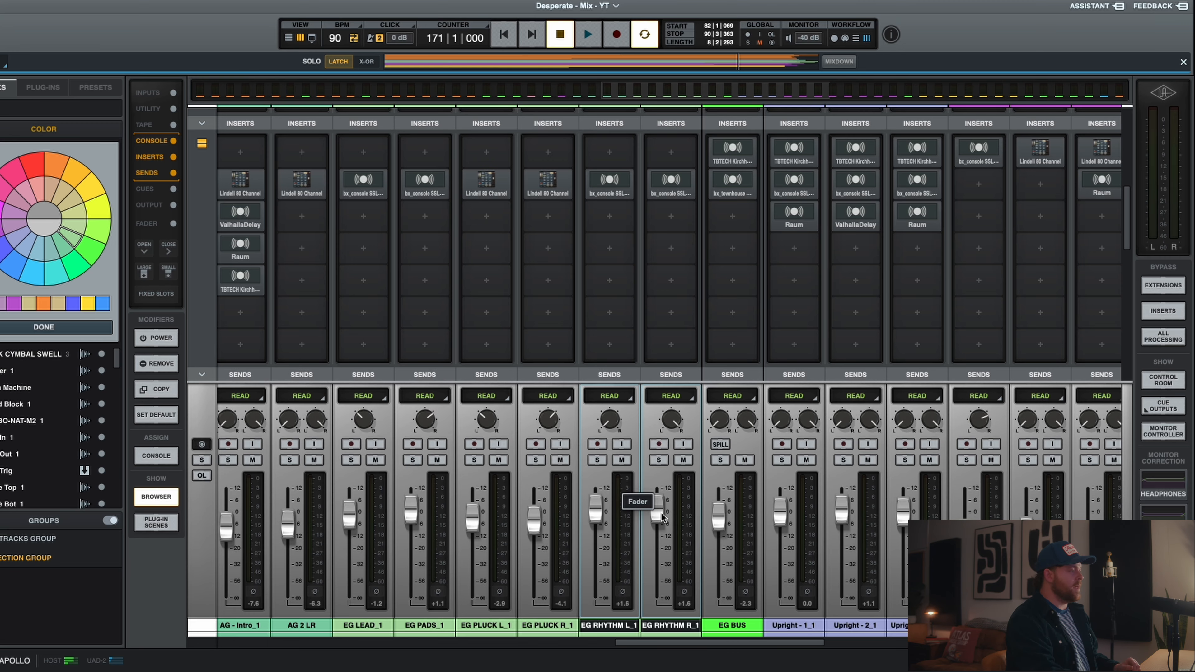
pyautogui.moveTo(661, 516); pyautogui.dragTo(659, 526)
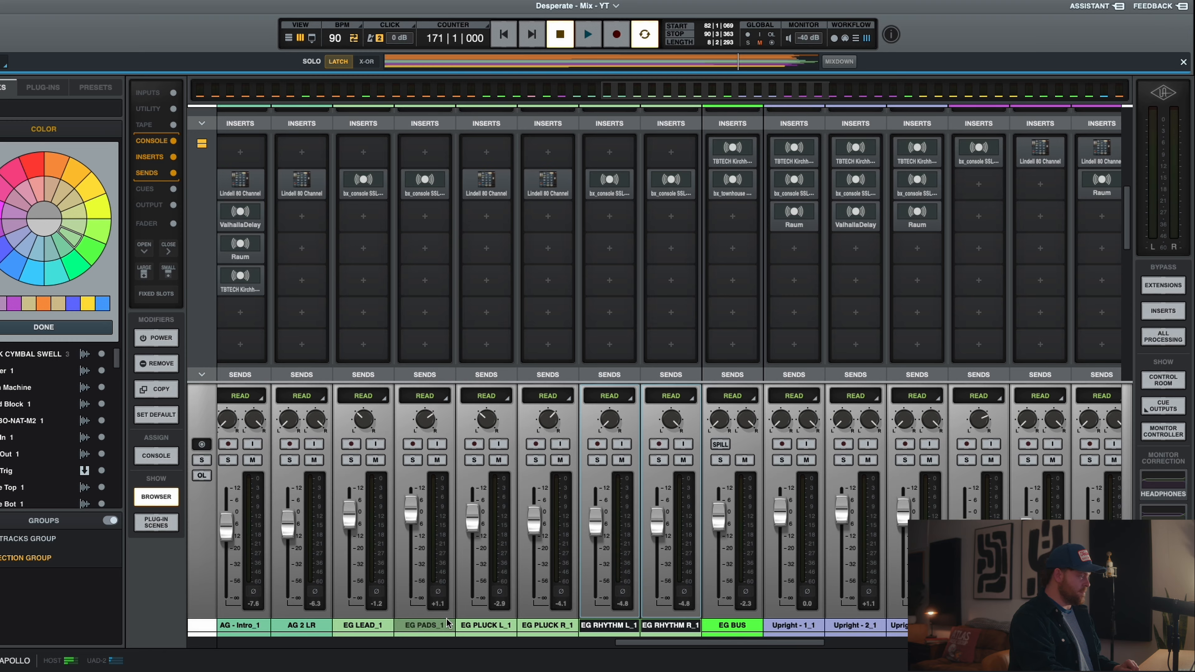
# Solo EG PADS_1 and audition it over the loop.
pyautogui.click(412, 460)
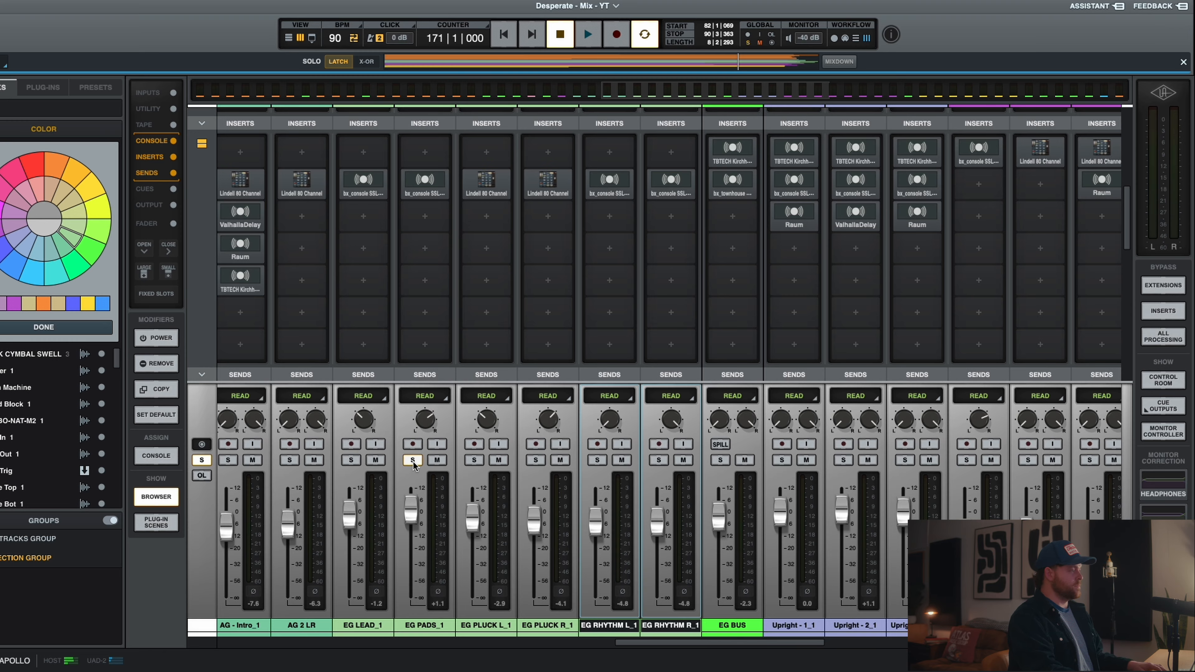
pyautogui.press('space')
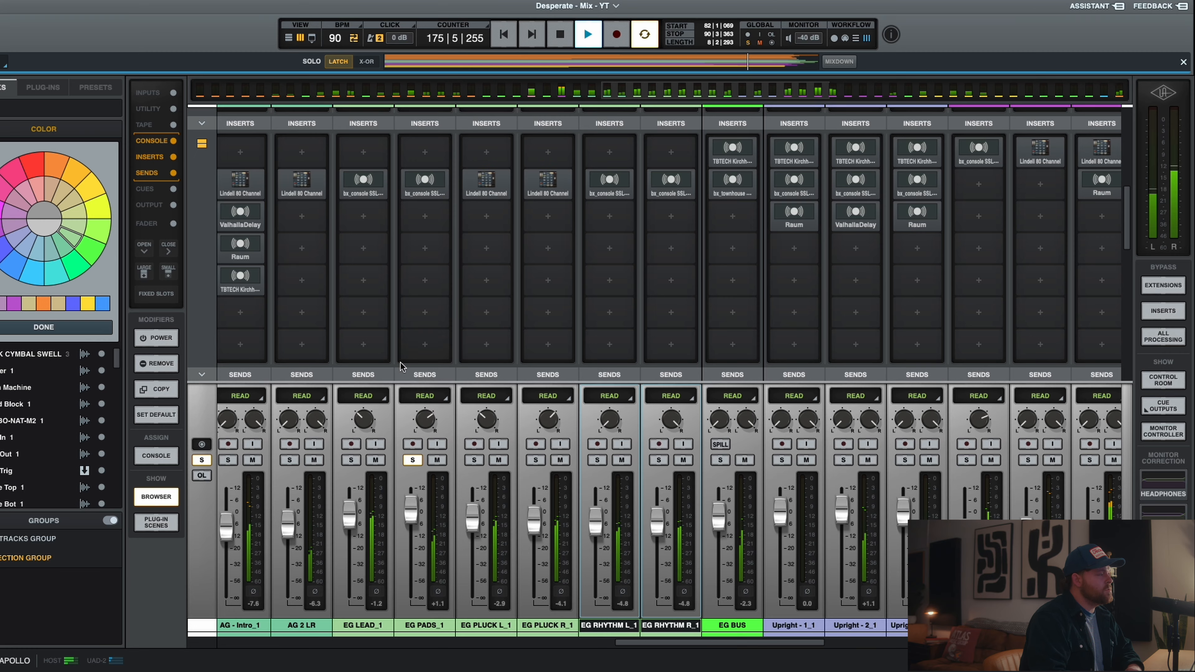
pyautogui.press('space')
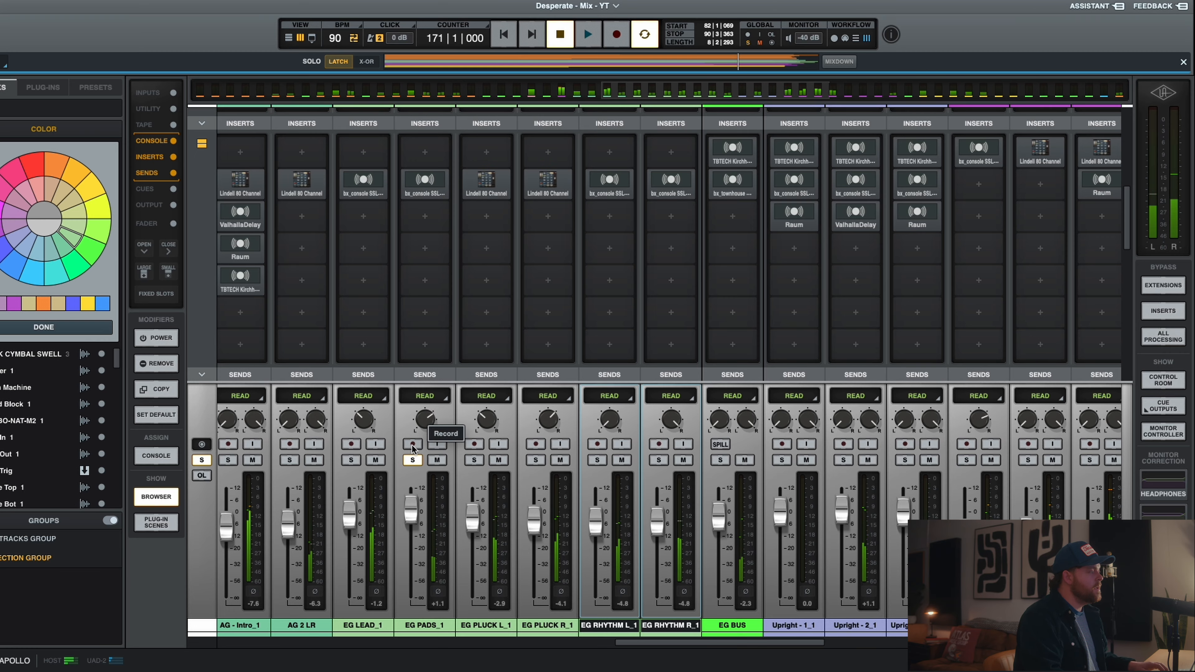